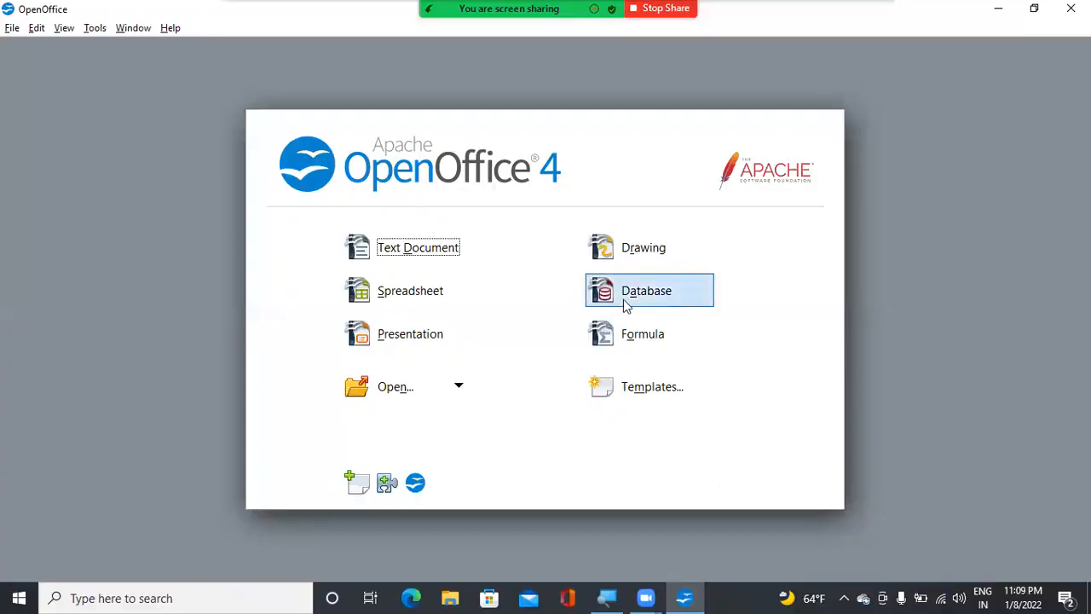
Open the existing IT database from the recently used files in the Database Wizard
left_click(623, 294)
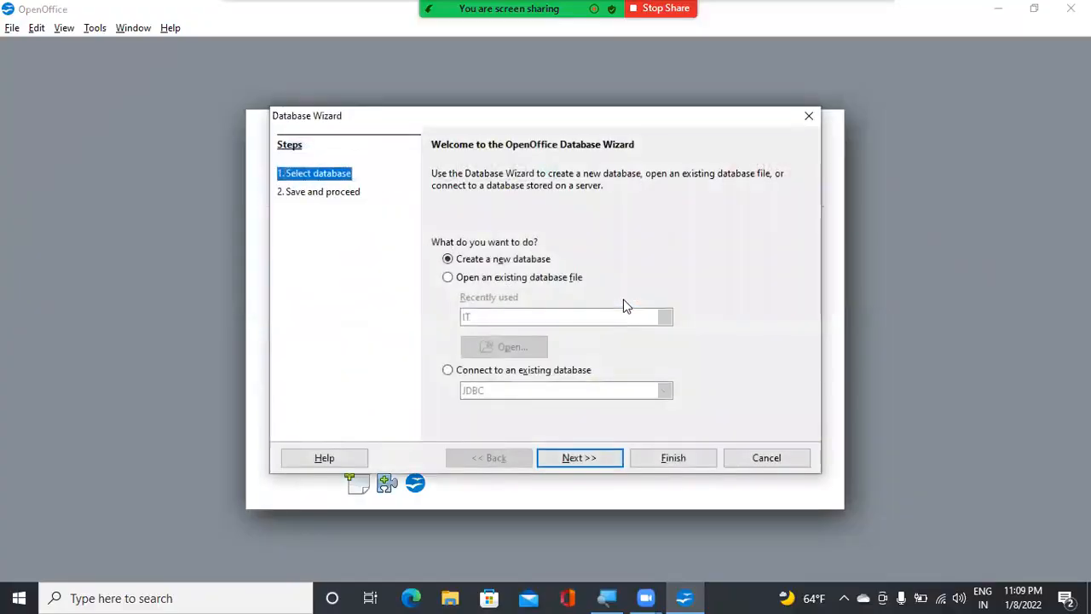
left_click(575, 280)
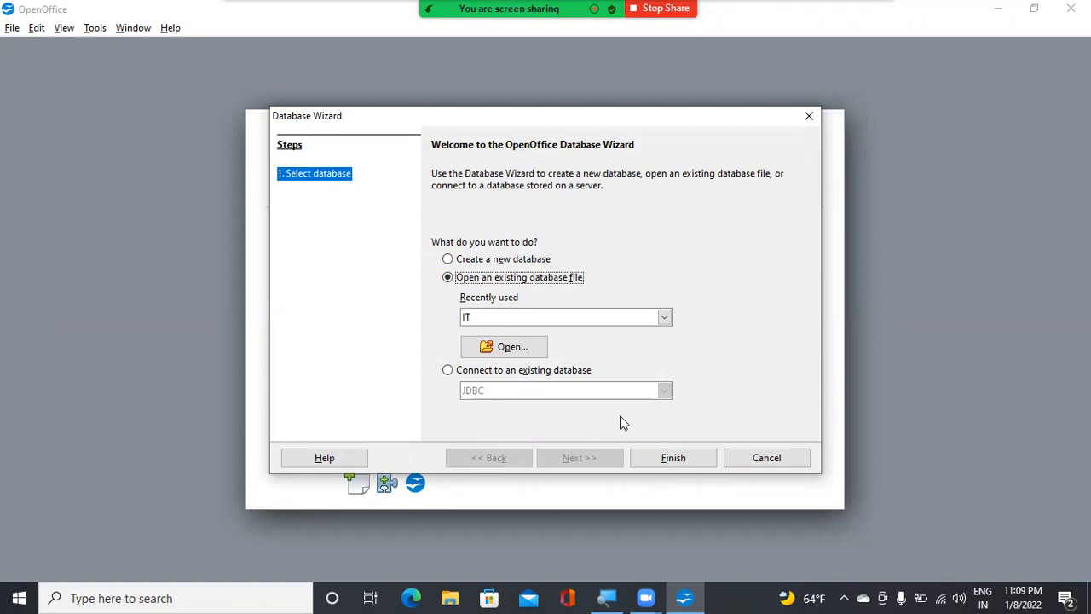
left_click(670, 461)
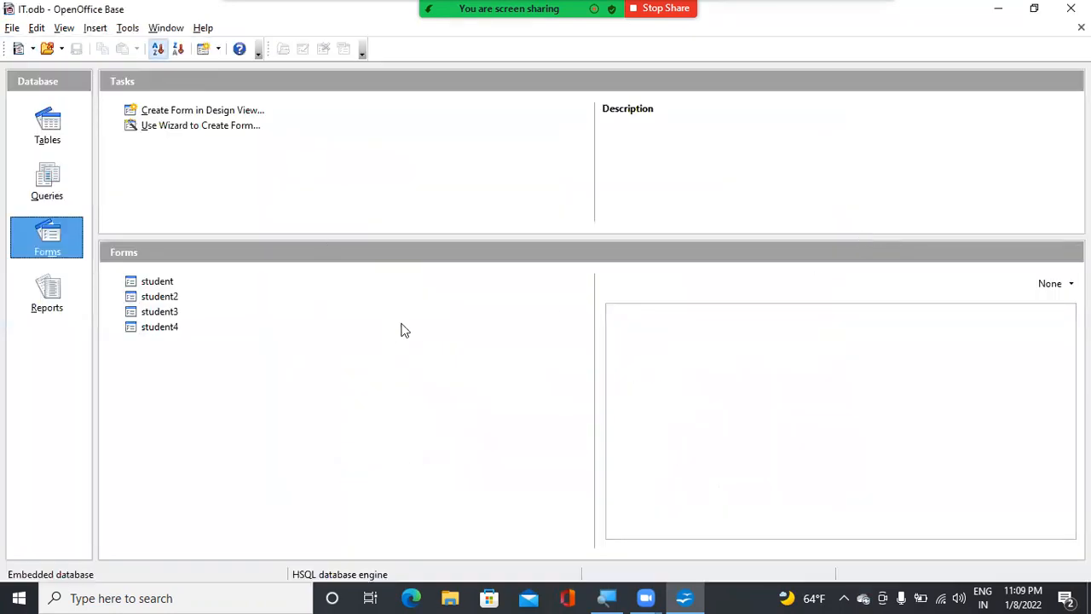
Open the student and Parent tables to view their records, and return to the IT.odb database window
left_click(52, 127)
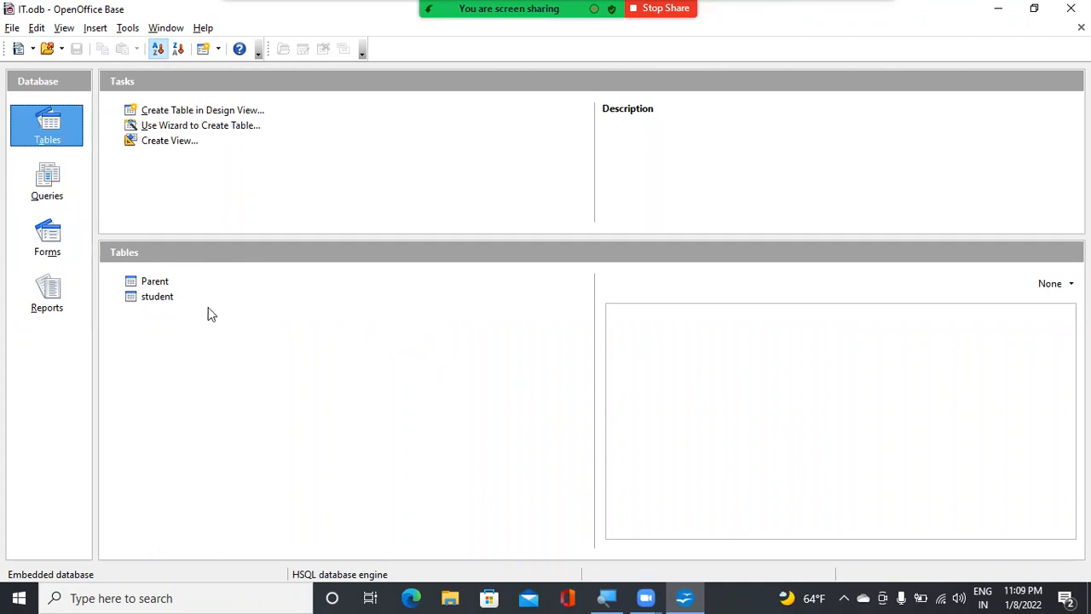
left_click(154, 298)
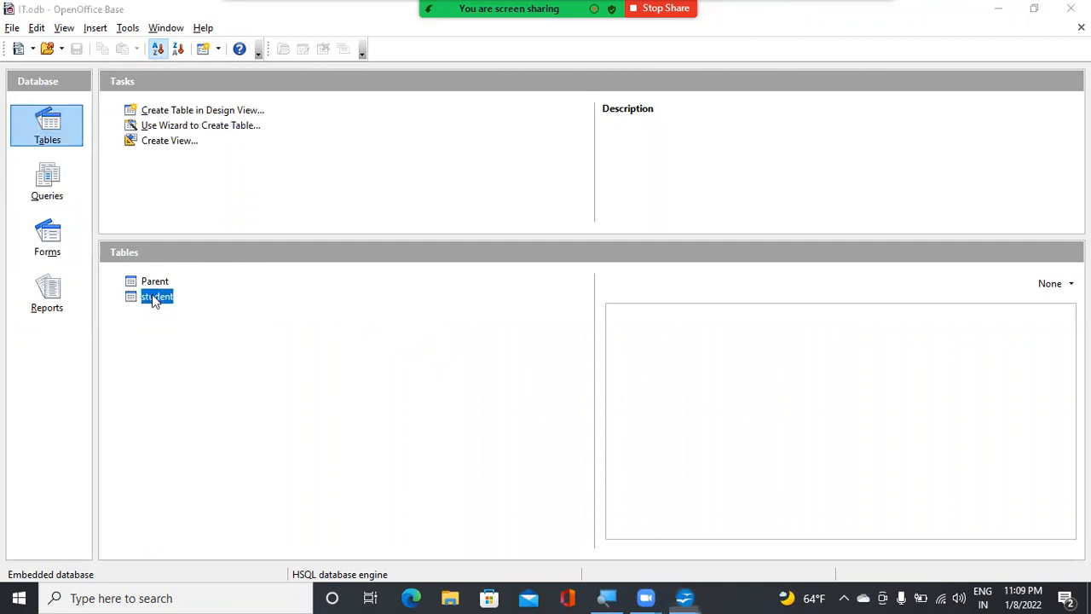
double_click(152, 295)
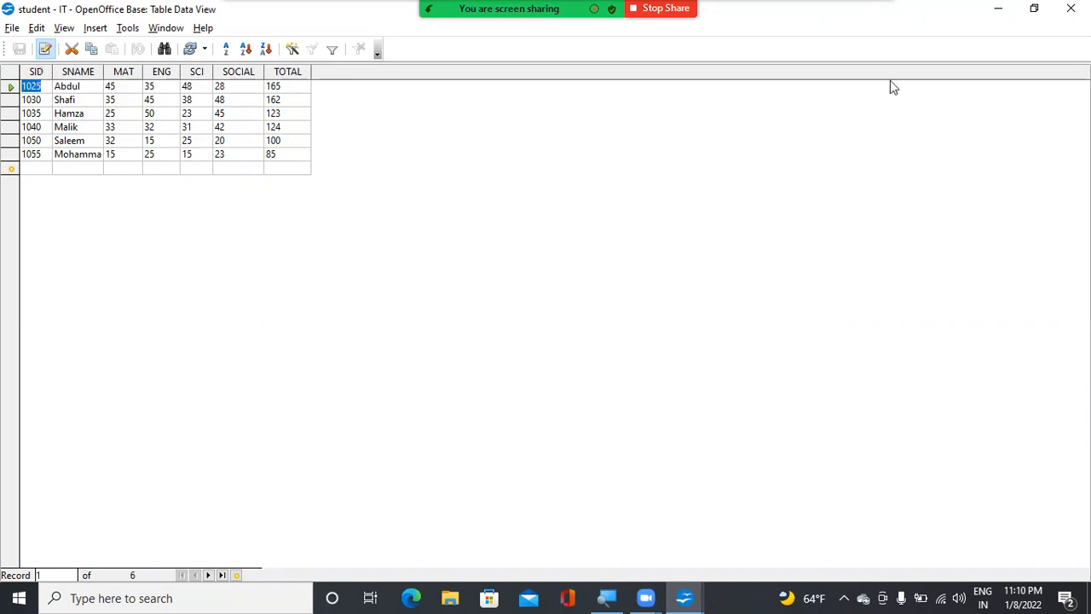
left_click(997, 10)
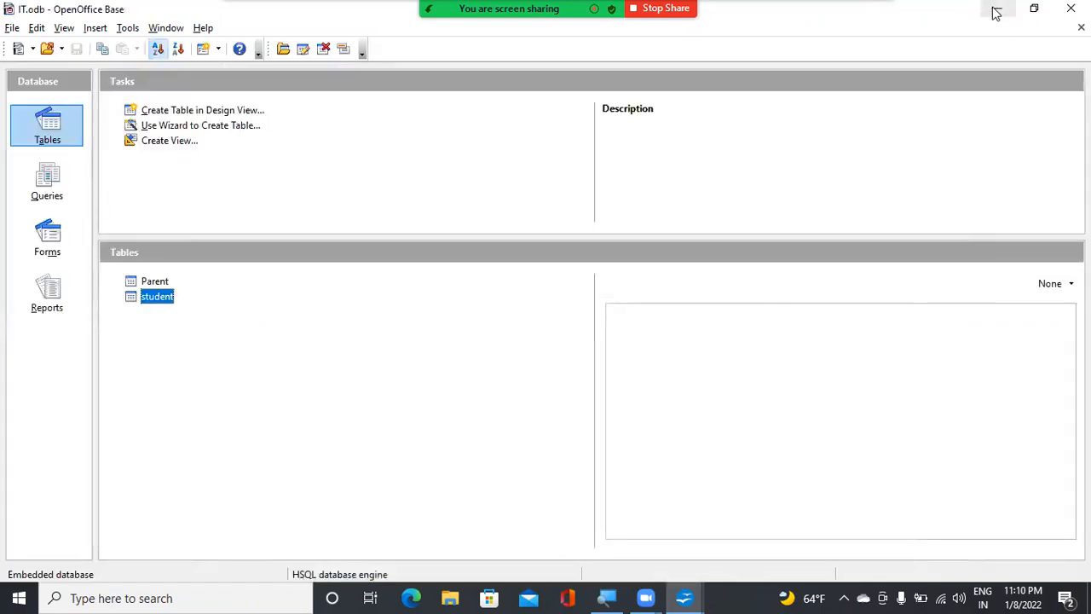
double_click(152, 281)
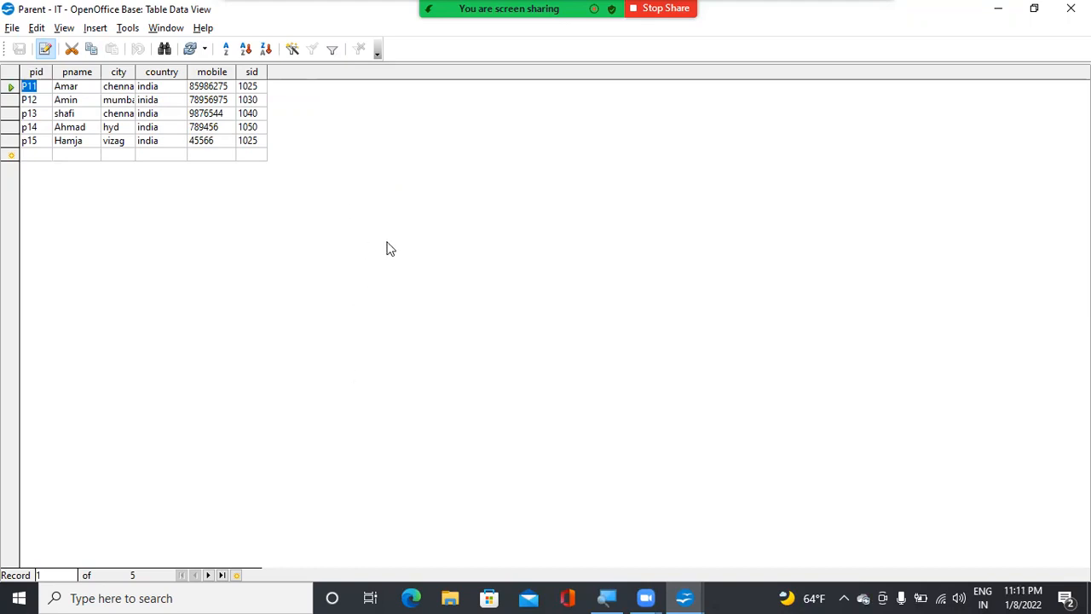
left_click(685, 596)
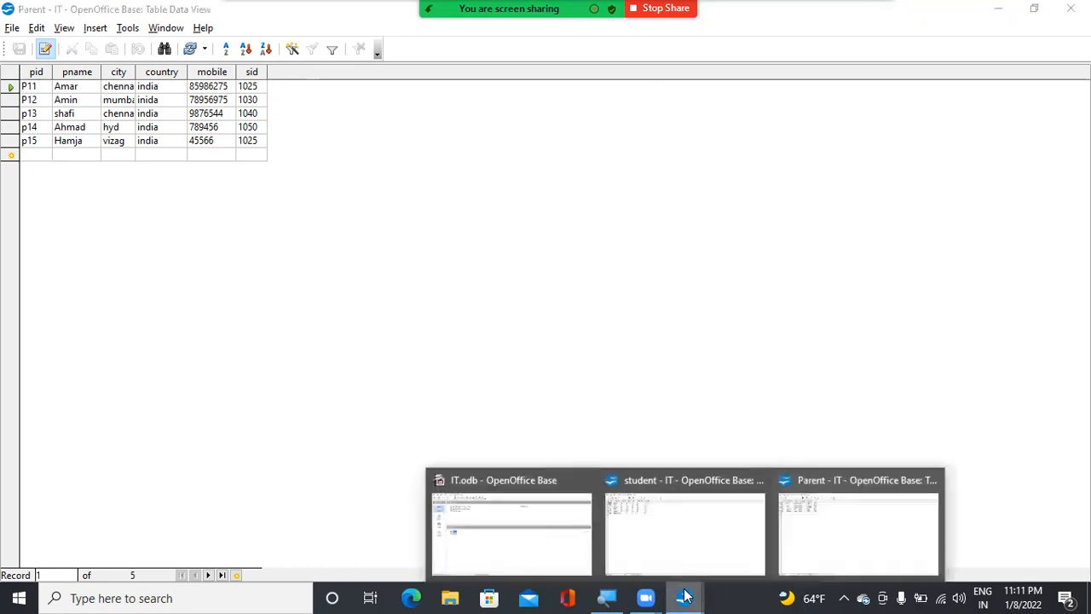
left_click(514, 550)
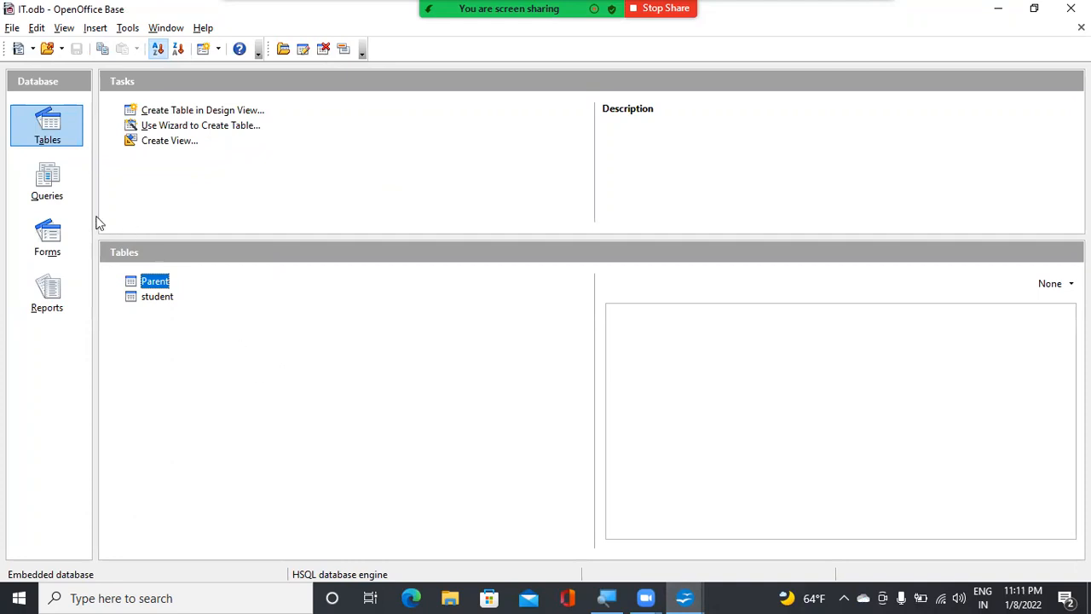
left_click(128, 29)
left_click(380, 146)
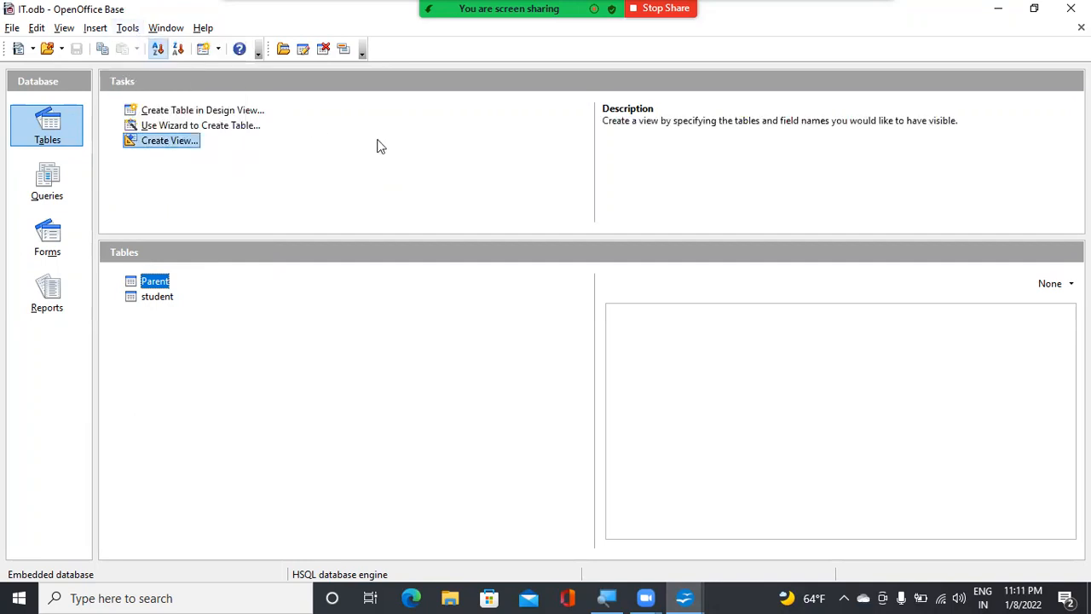
key("super")
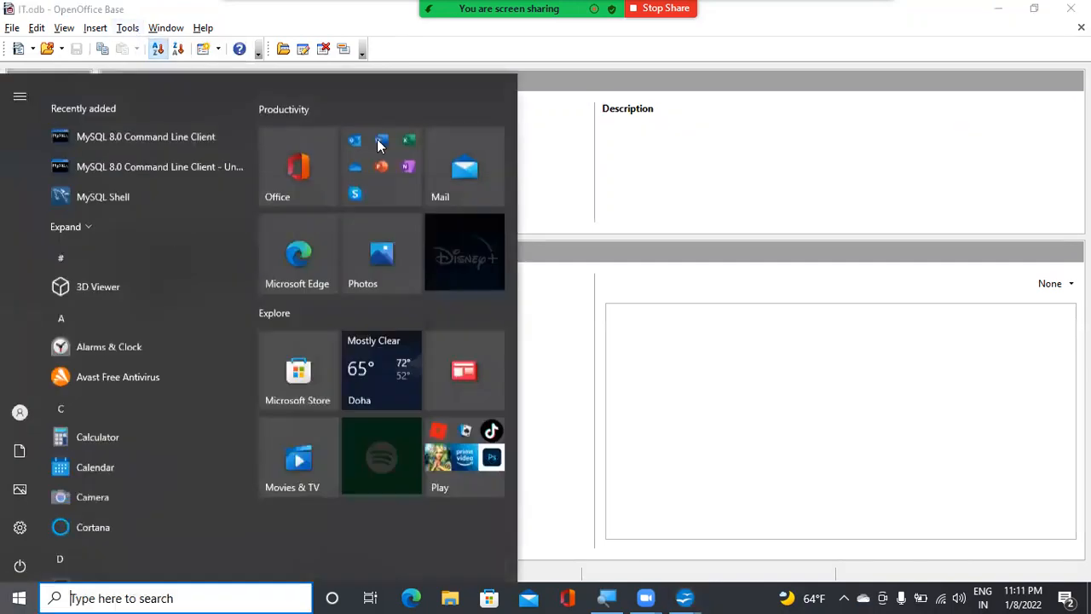
key("super")
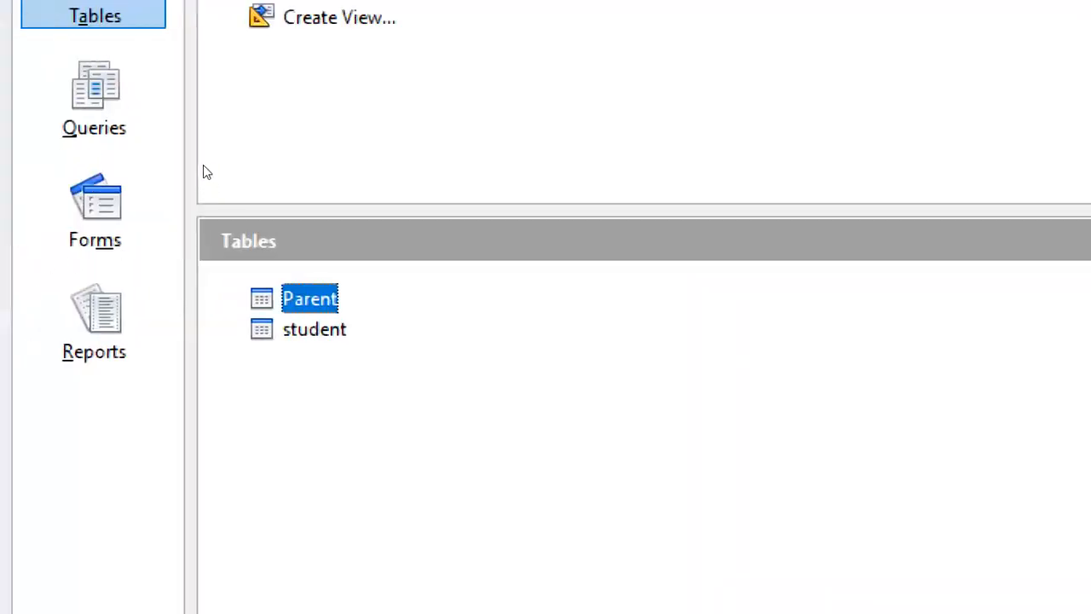
Open the database's relationship design to inspect how the student and Parent tables are linked, and close it
key("alt+t")
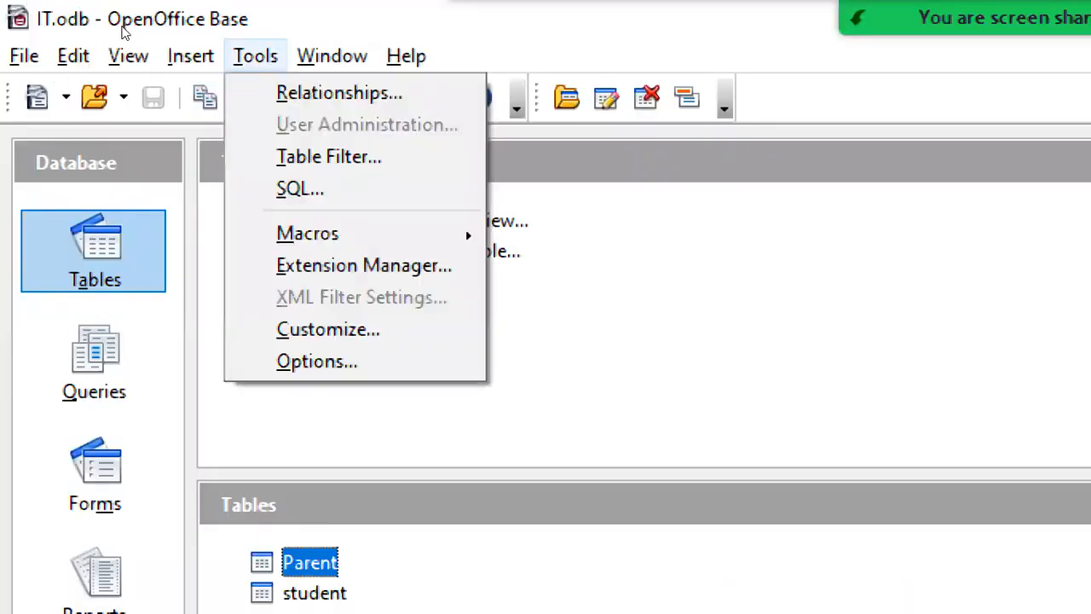
key("Right")
key("Left")
key("Down")
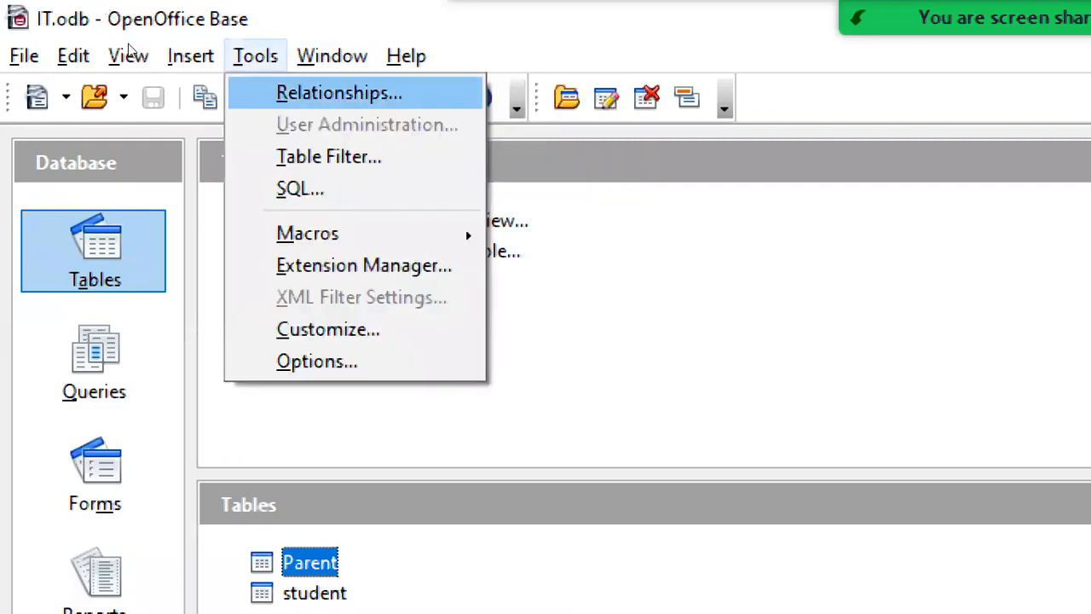
key("Return")
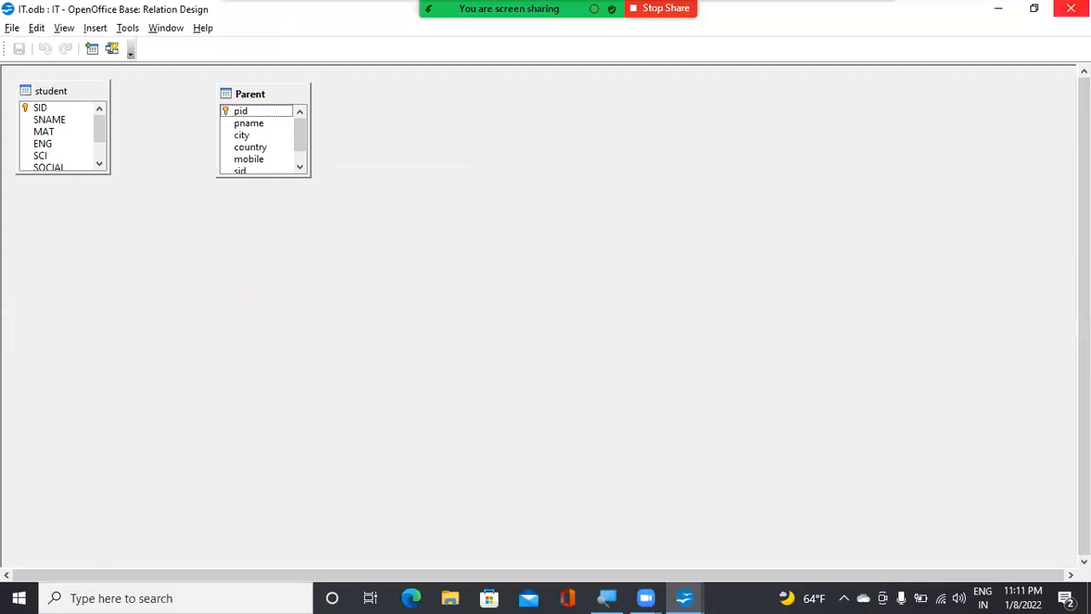
left_click(1070, 8)
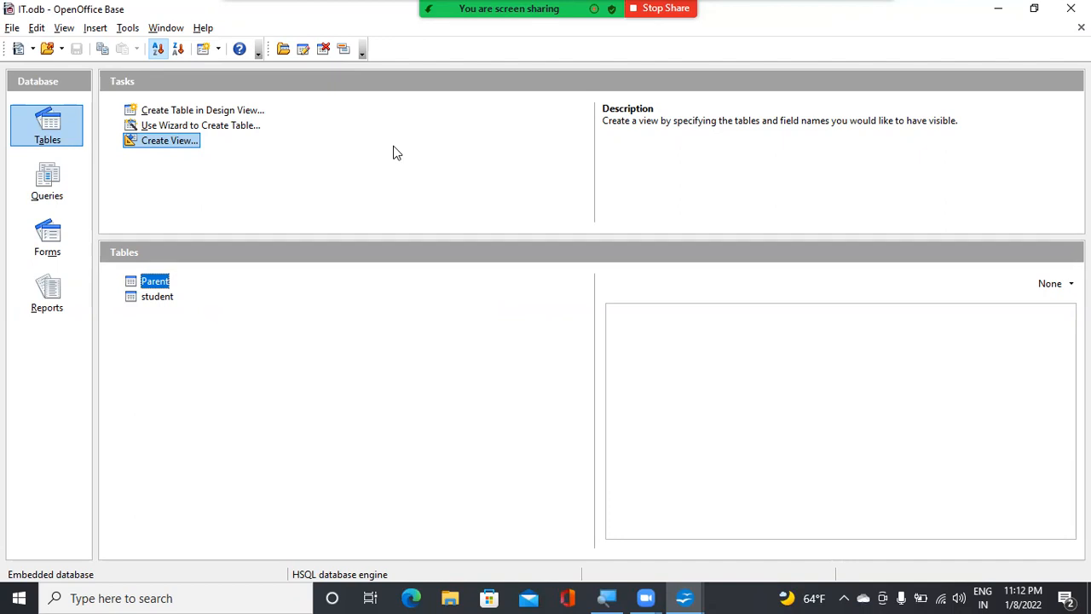
Create a query in Design View with the student and Parent tables added, and place the Parent table further away from student
left_click(39, 186)
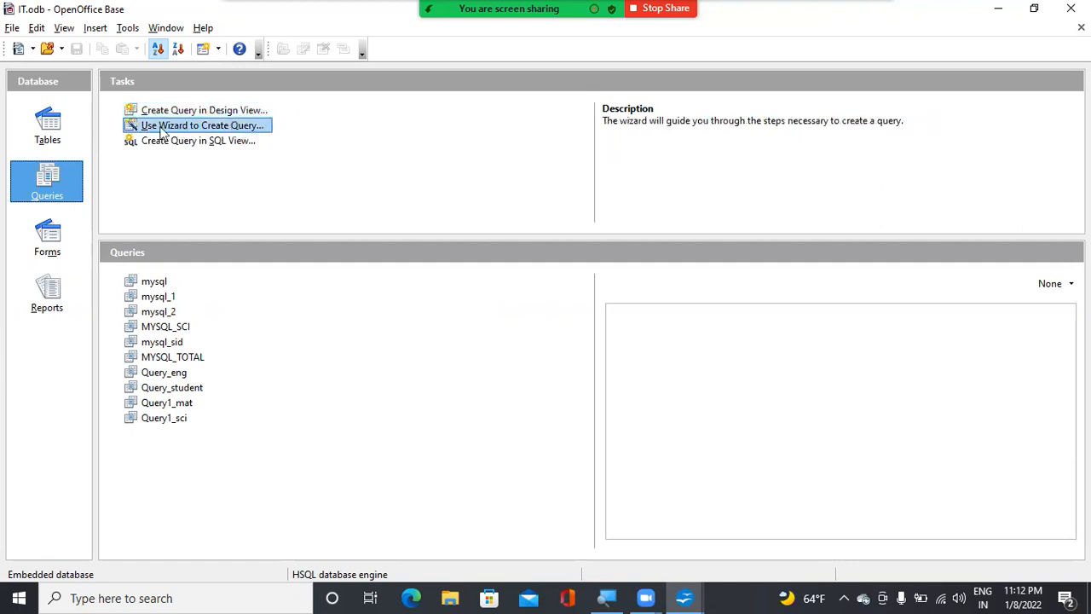
left_click(213, 117)
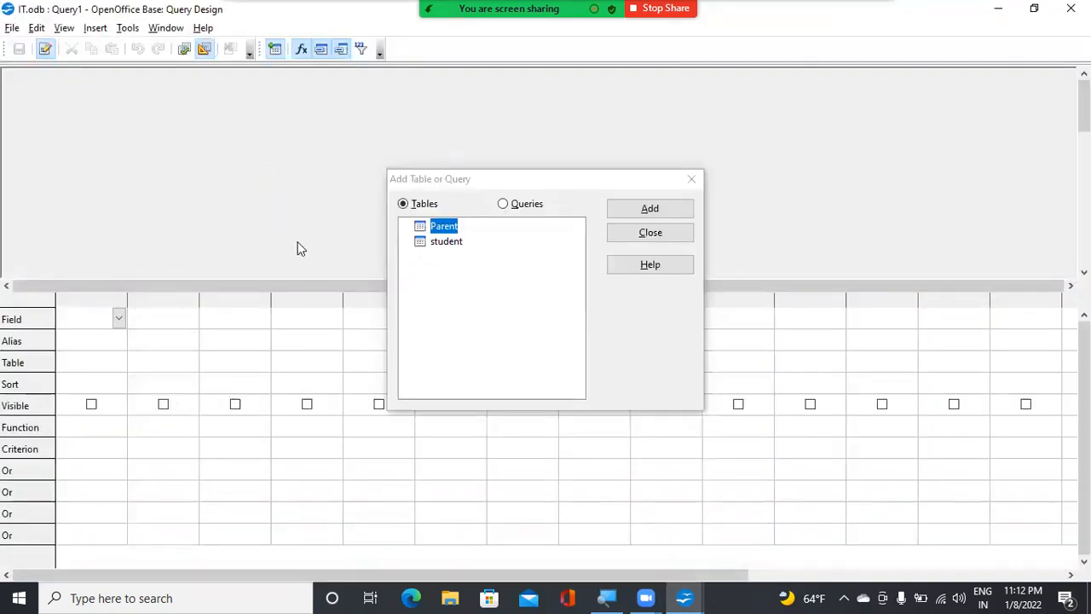
left_click(447, 242)
left_click(615, 212)
left_click(450, 226)
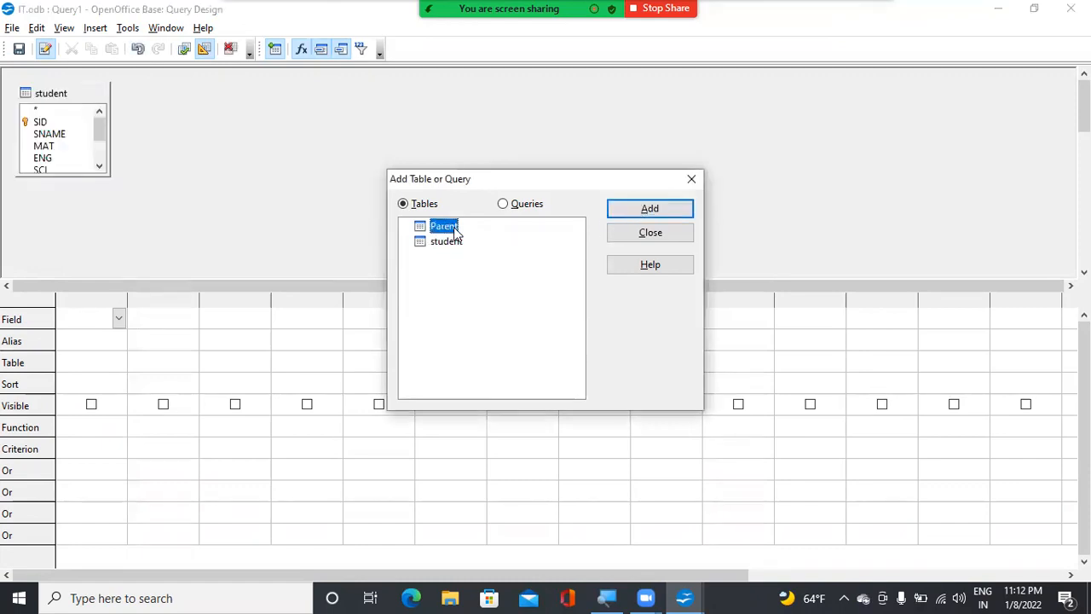
left_click(660, 219)
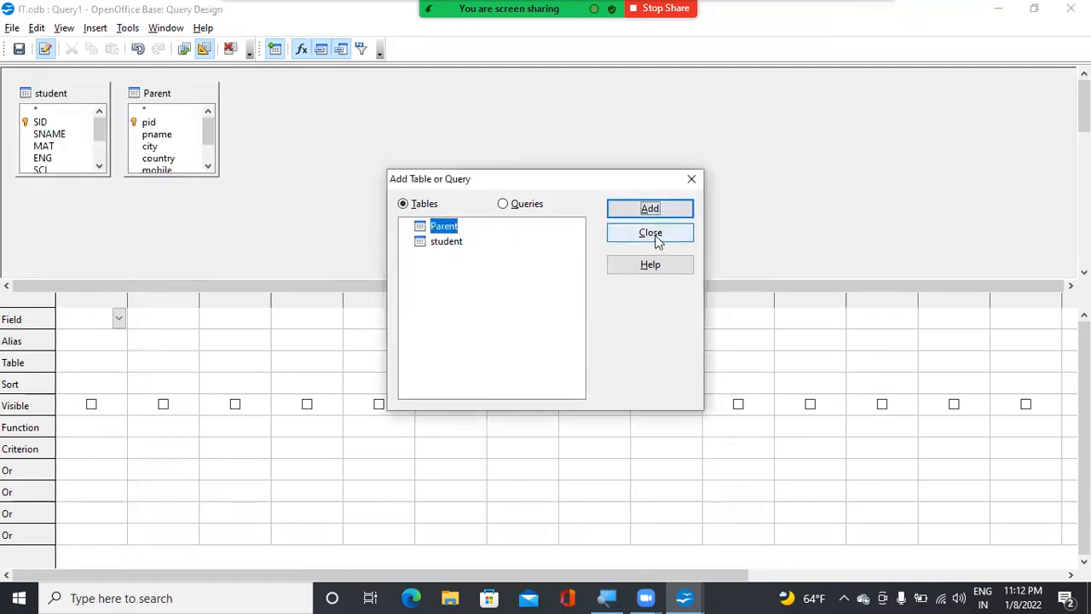
left_click(656, 239)
left_click_drag(159, 92, 297, 99)
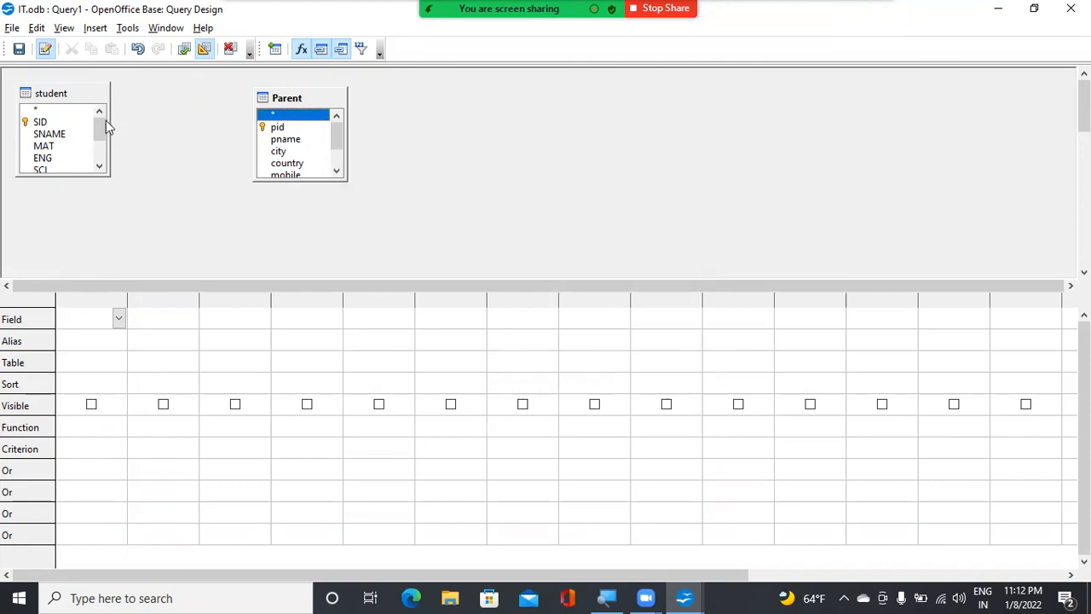
Add the SID, SNAME, MAT, ENG, SCI, SOCIAL and TOTAL fields of the student table to the query
double_click(40, 121)
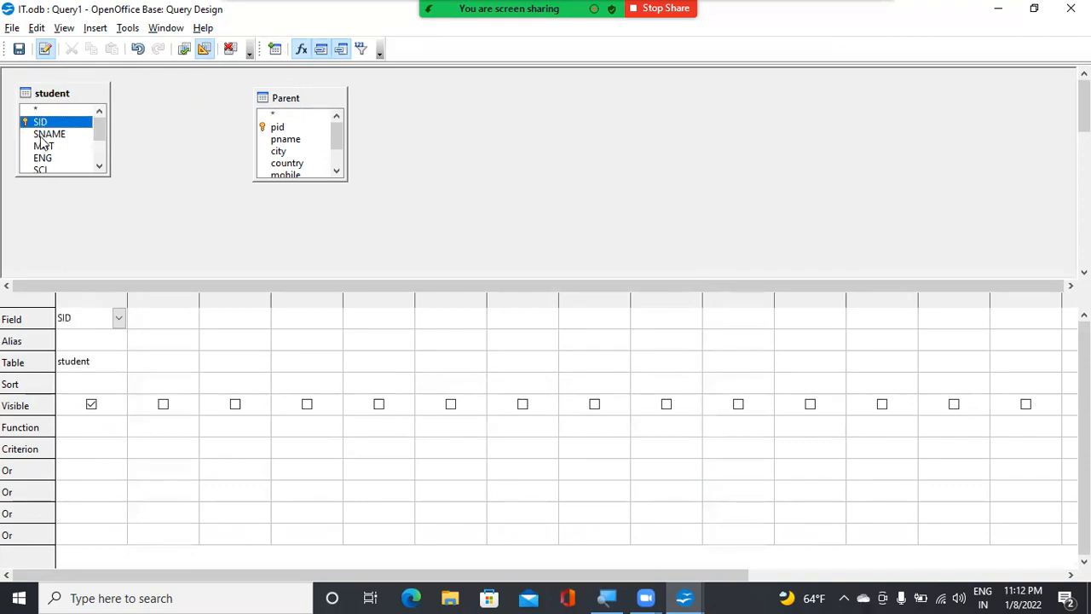
double_click(47, 135)
double_click(44, 146)
double_click(42, 157)
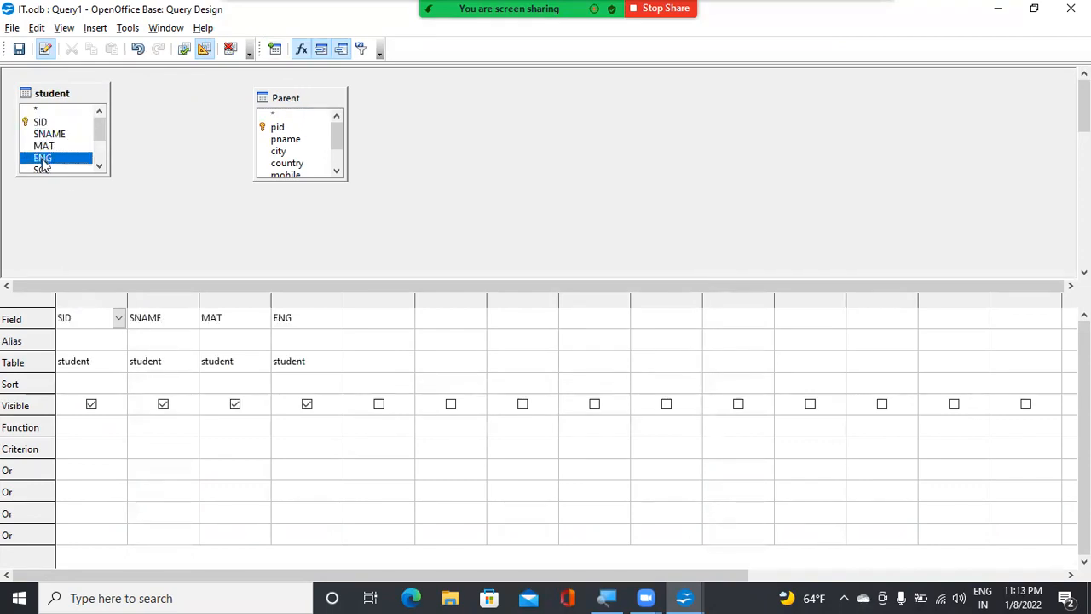
left_click(99, 168)
left_click(100, 167)
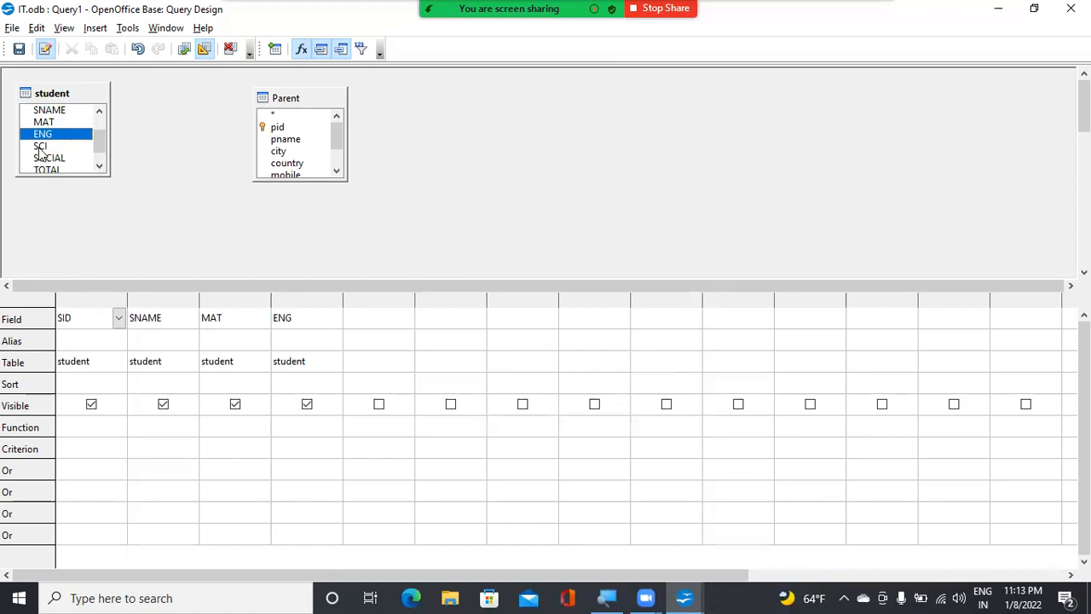
double_click(41, 145)
double_click(48, 158)
left_click(100, 167)
double_click(48, 158)
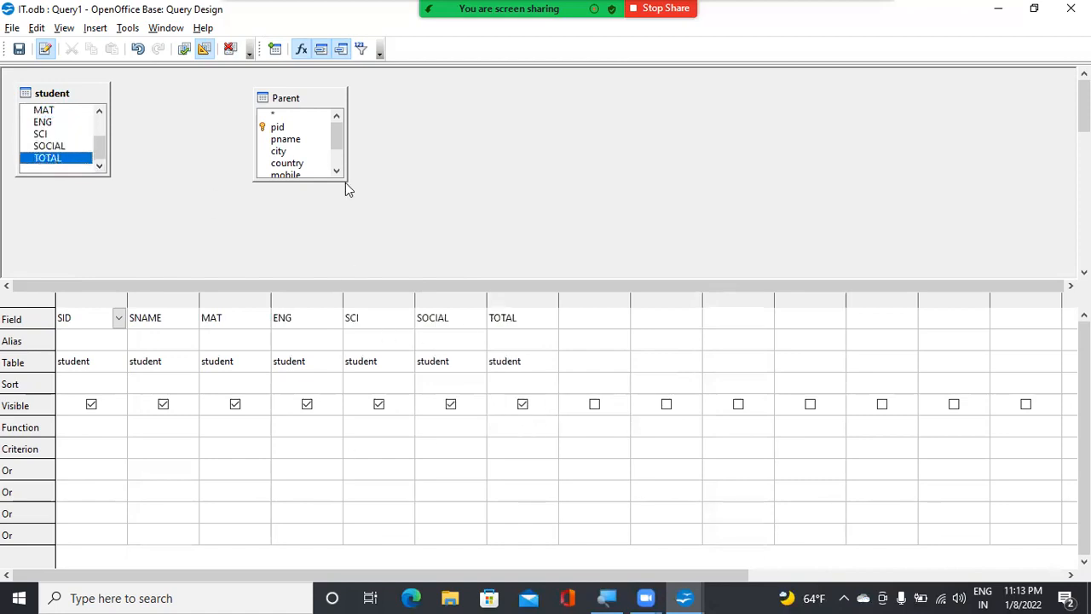
Add the pname, city, country, mobile and sid fields of the Parent table to the query
double_click(286, 139)
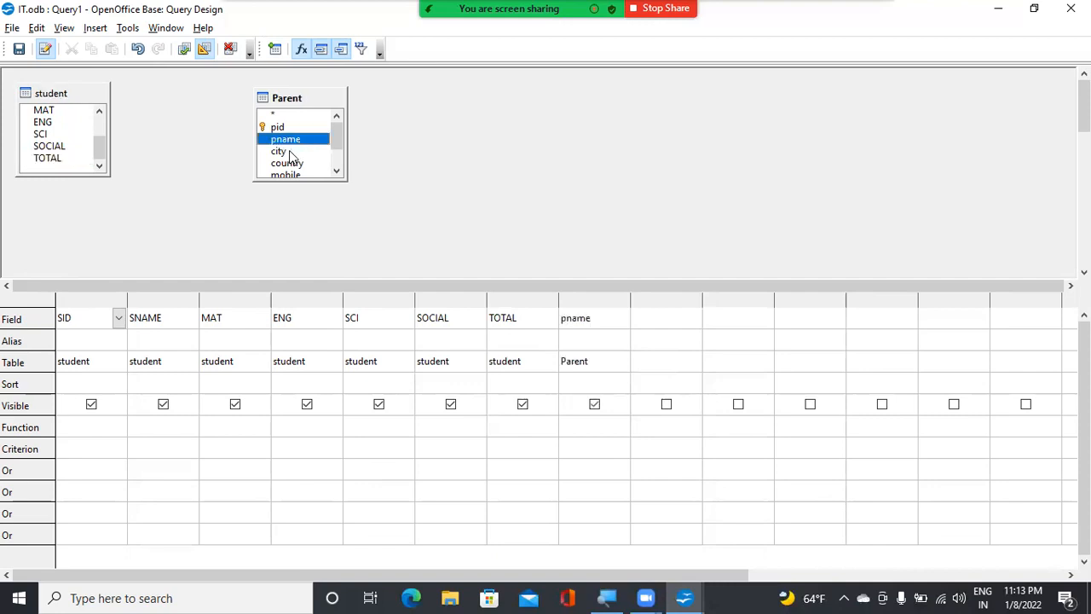
left_click(342, 152)
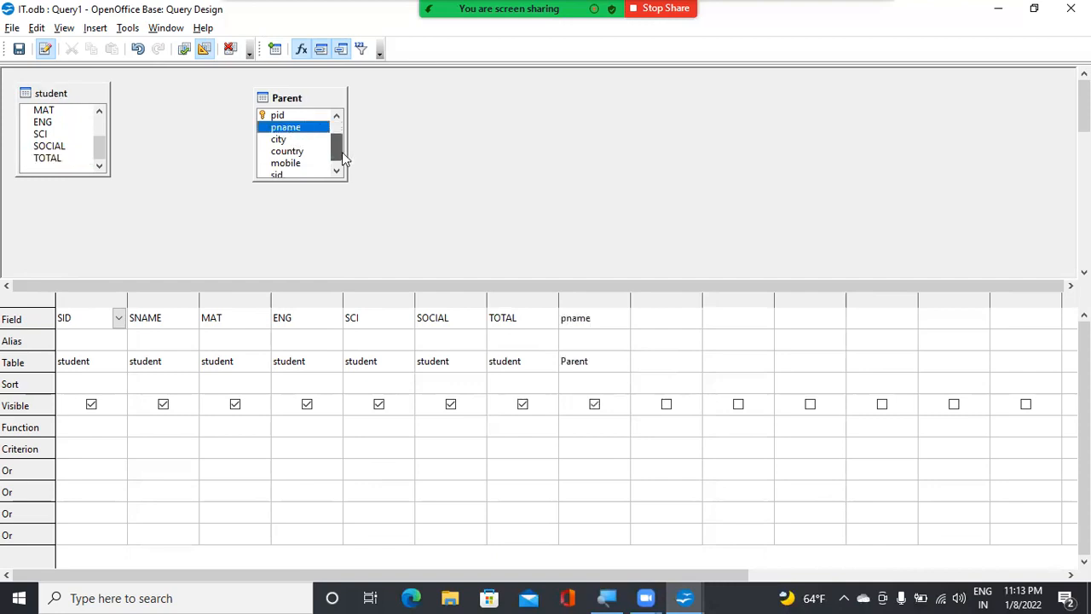
left_click(278, 141)
double_click(278, 140)
double_click(287, 151)
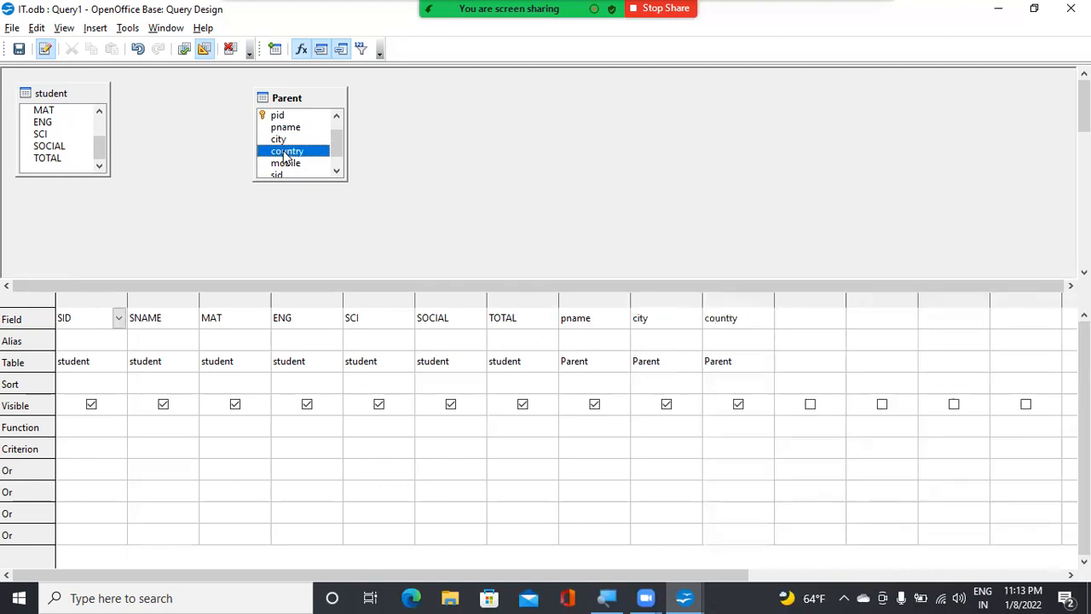
double_click(286, 163)
double_click(278, 174)
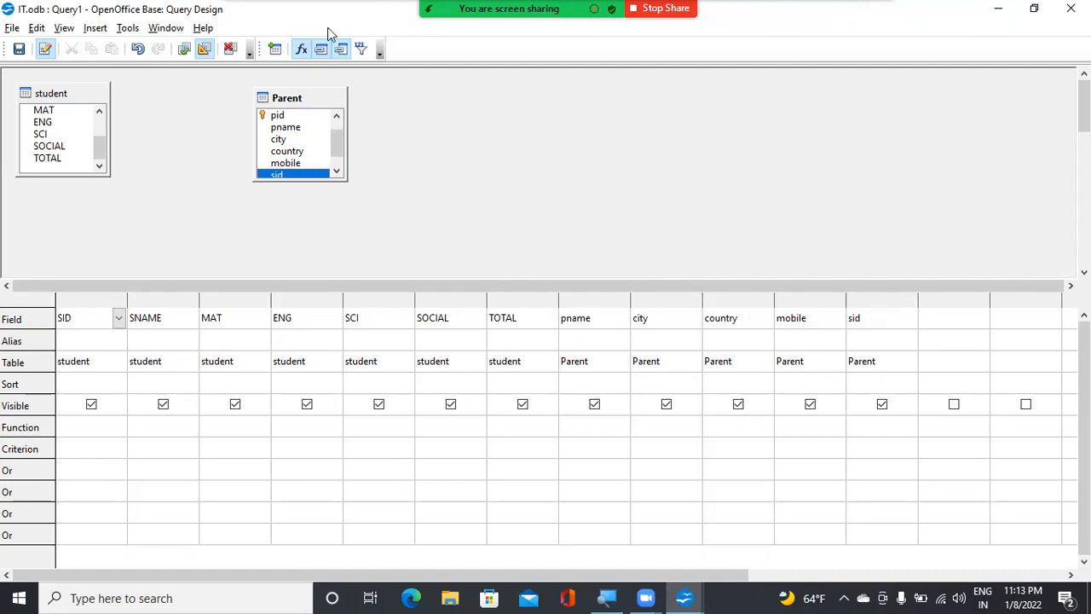
Run the query and look through the combined student and Parent records it returns
left_click(186, 50)
scroll(264, 133, "down", 6)
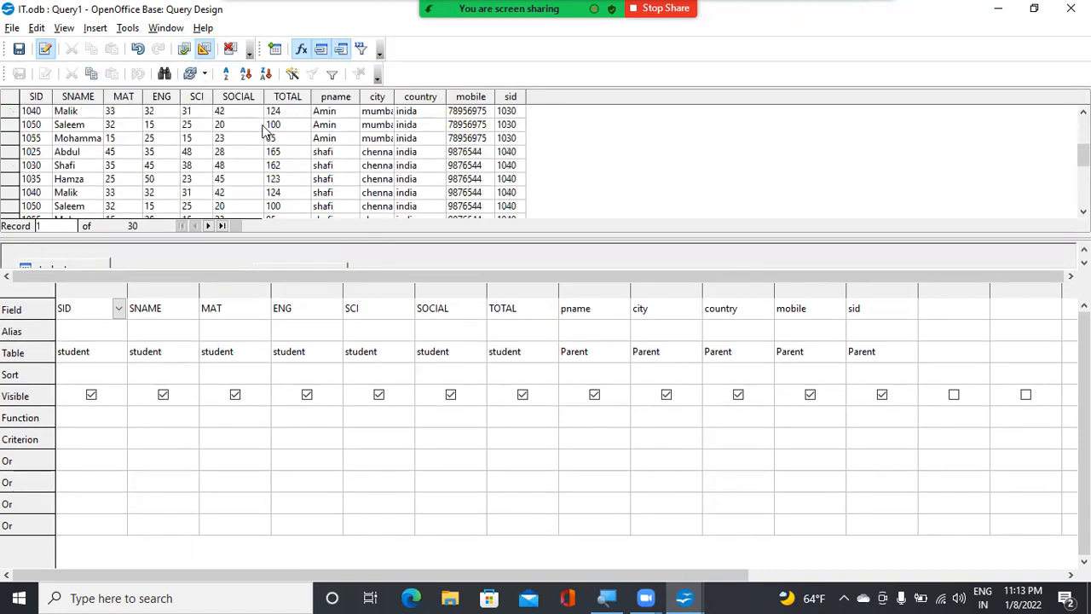
scroll(260, 132, "up", 6)
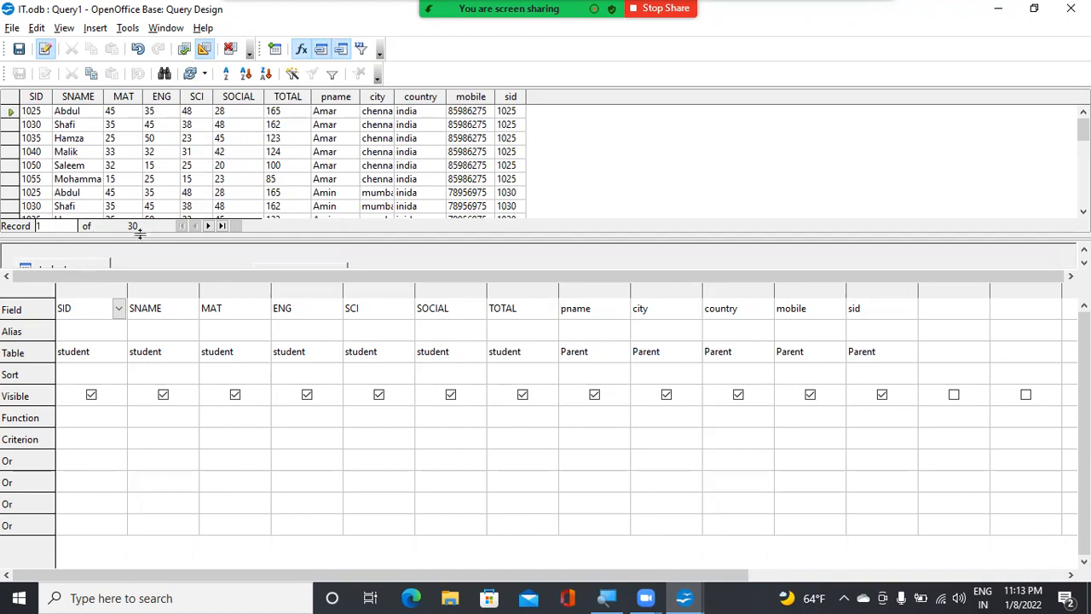
Compare the records in the Parent and student tables with the combined rows in the query output
mouse_move(682, 597)
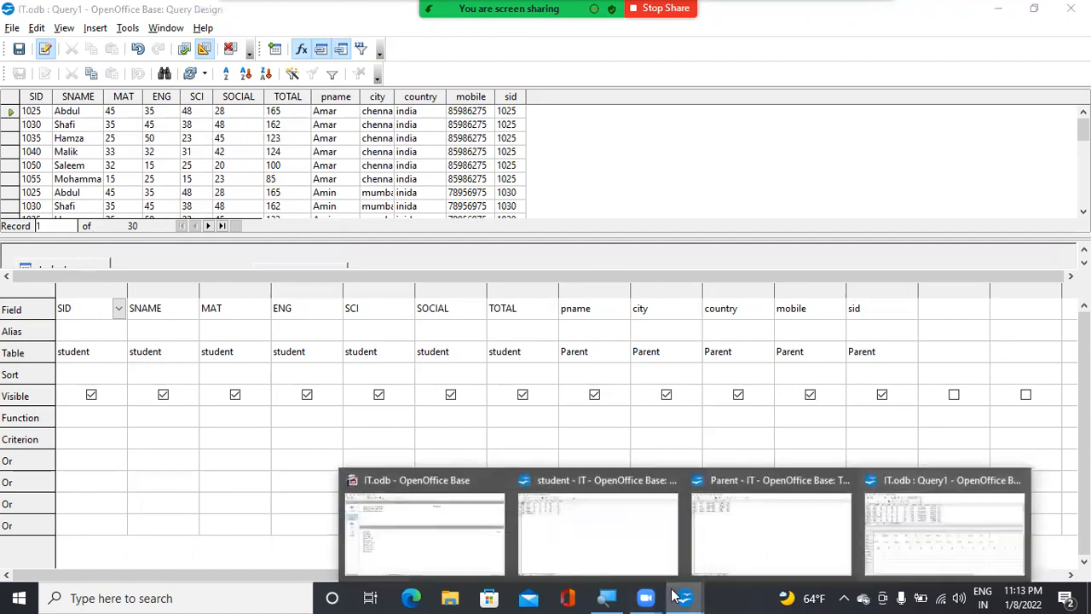
left_click(772, 537)
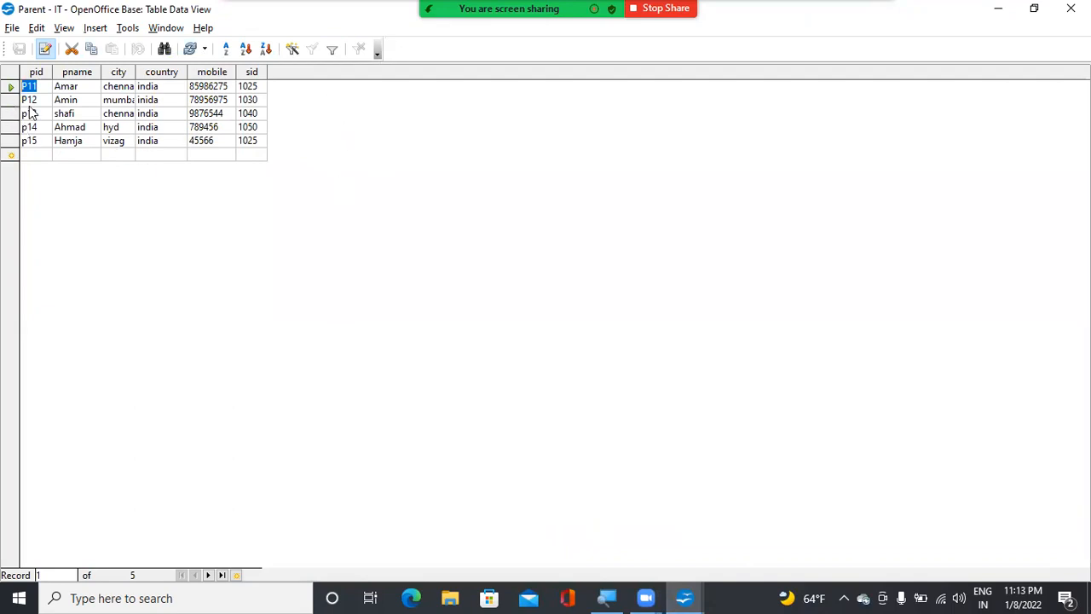
left_click(685, 598)
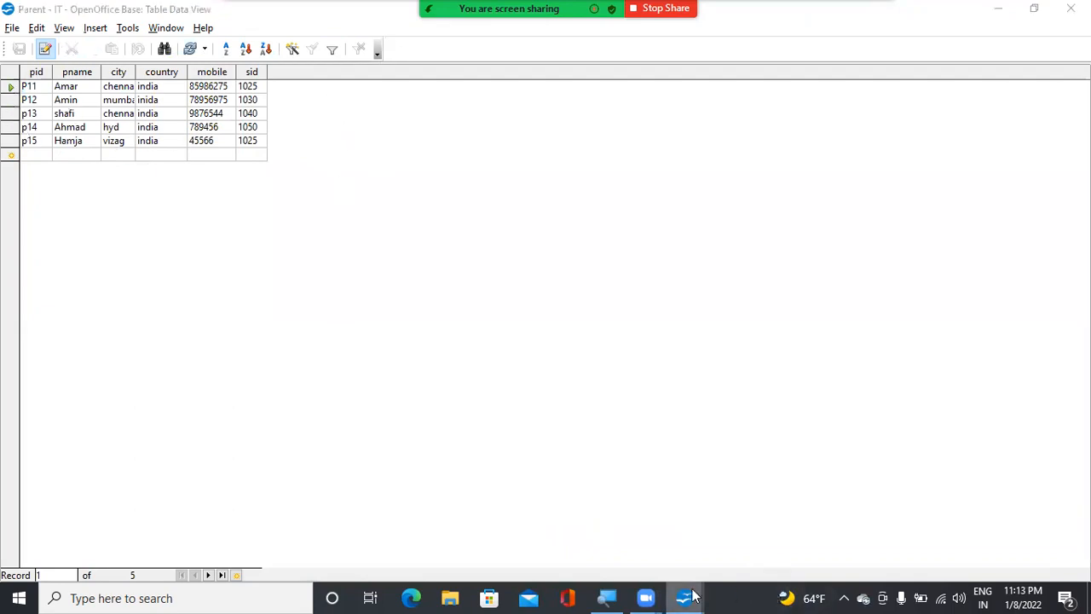
left_click(634, 520)
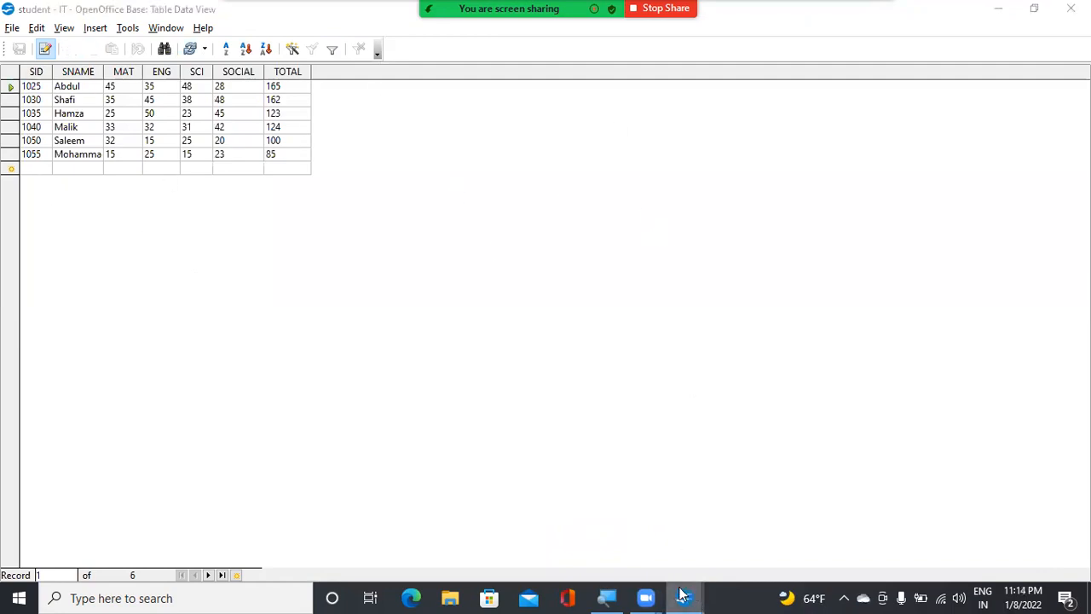
mouse_move(687, 596)
left_click(927, 525)
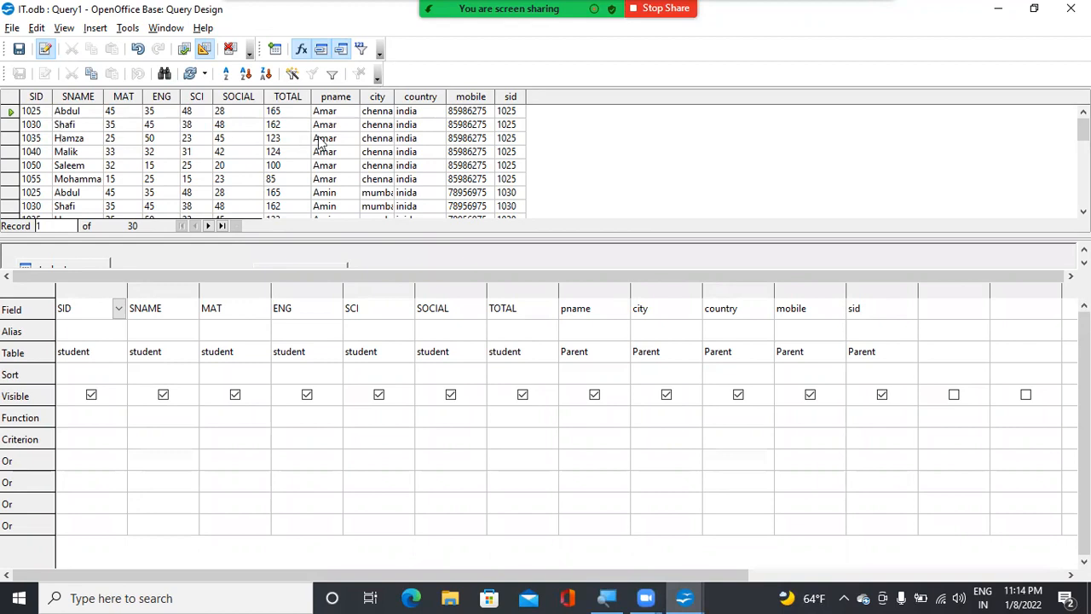
scroll(116, 140, "down", 7)
scroll(117, 140, "up", 7)
scroll(503, 145, "down", 5)
scroll(477, 141, "up", 5)
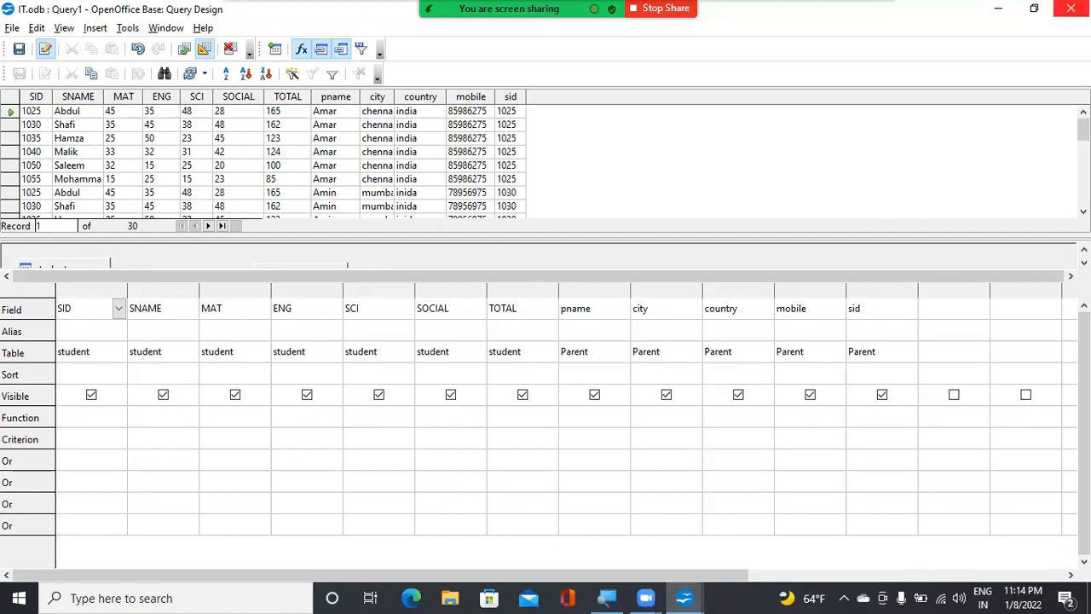
Close the query design without saving it and return to the IT database window
left_click(1071, 8)
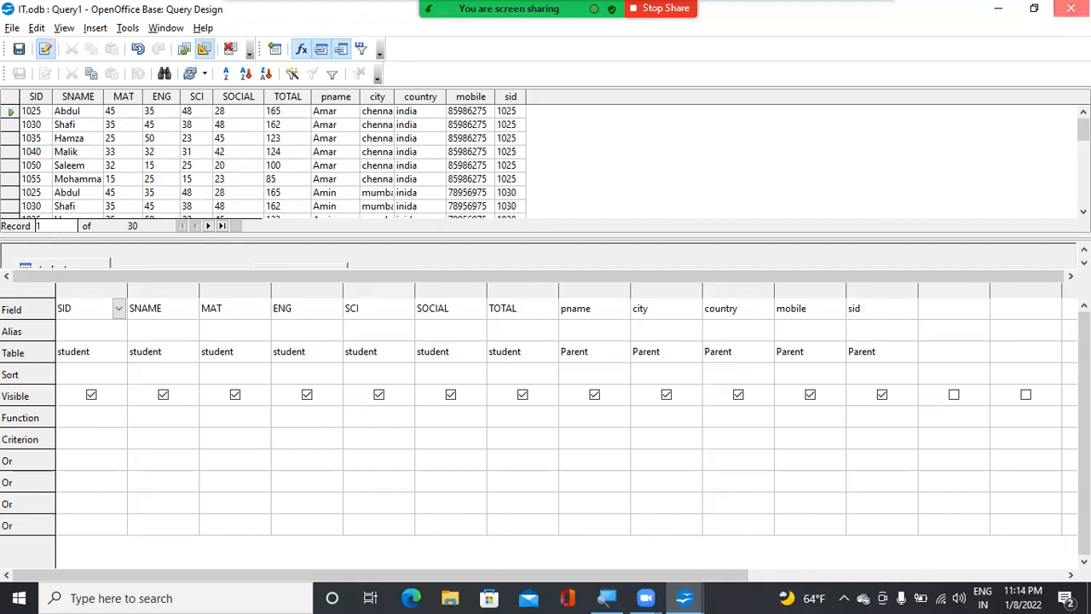
left_click(556, 318)
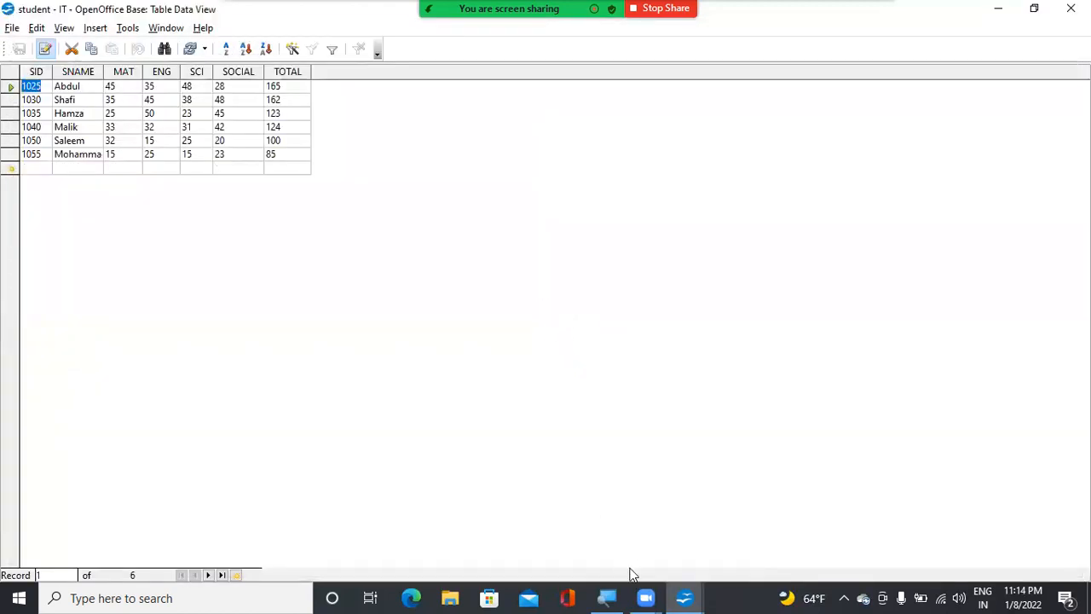
left_click(684, 597)
left_click(532, 534)
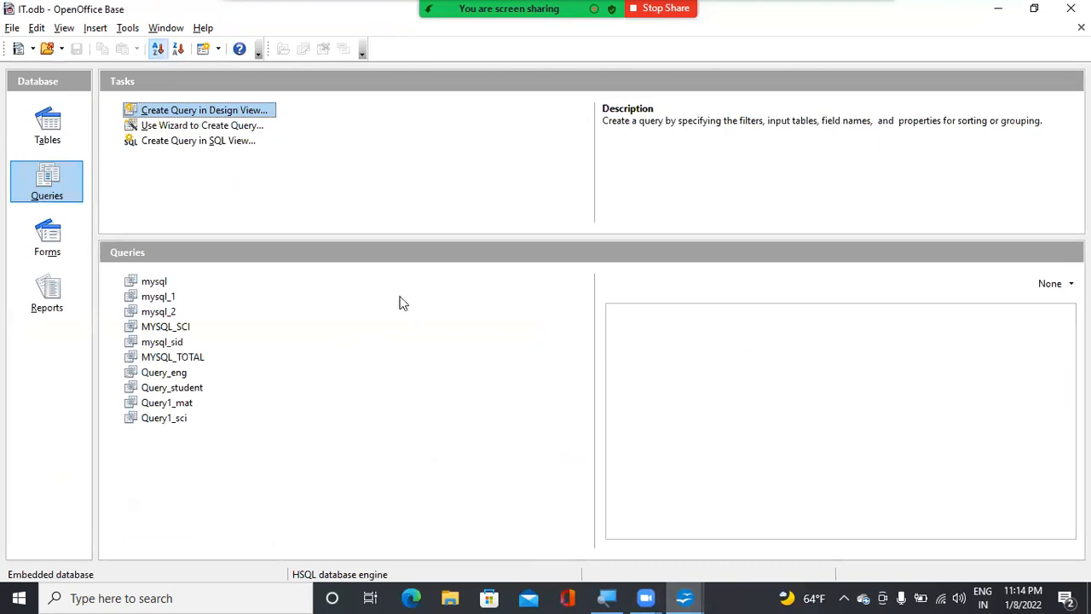
In the relationship design, link the student table's SID to the Parent table's sid, save the relation and close the design
left_click(126, 29)
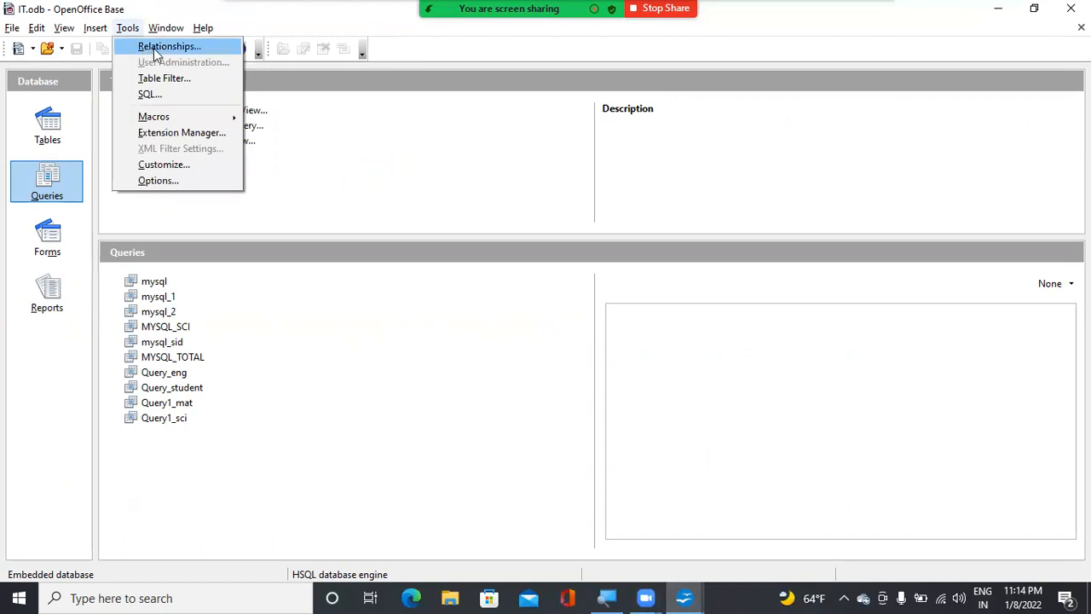
left_click(157, 45)
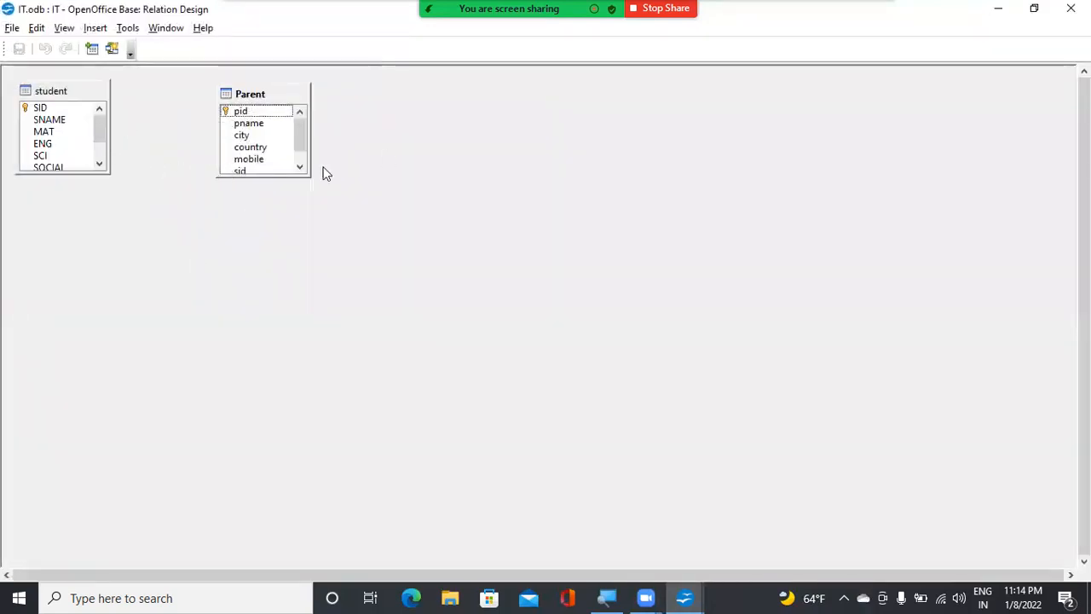
left_click(90, 49)
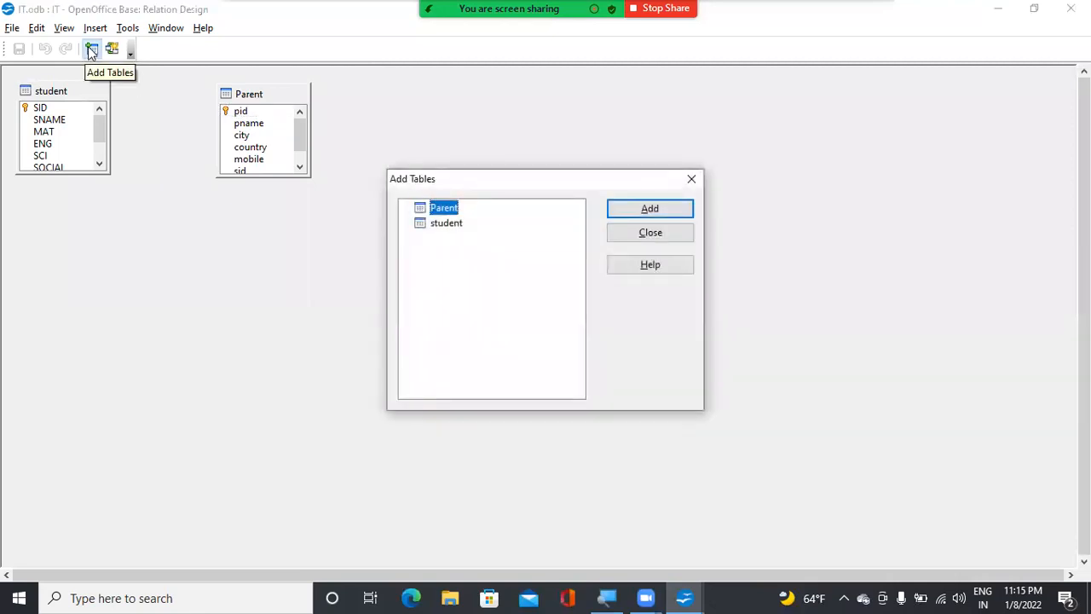
left_click(644, 235)
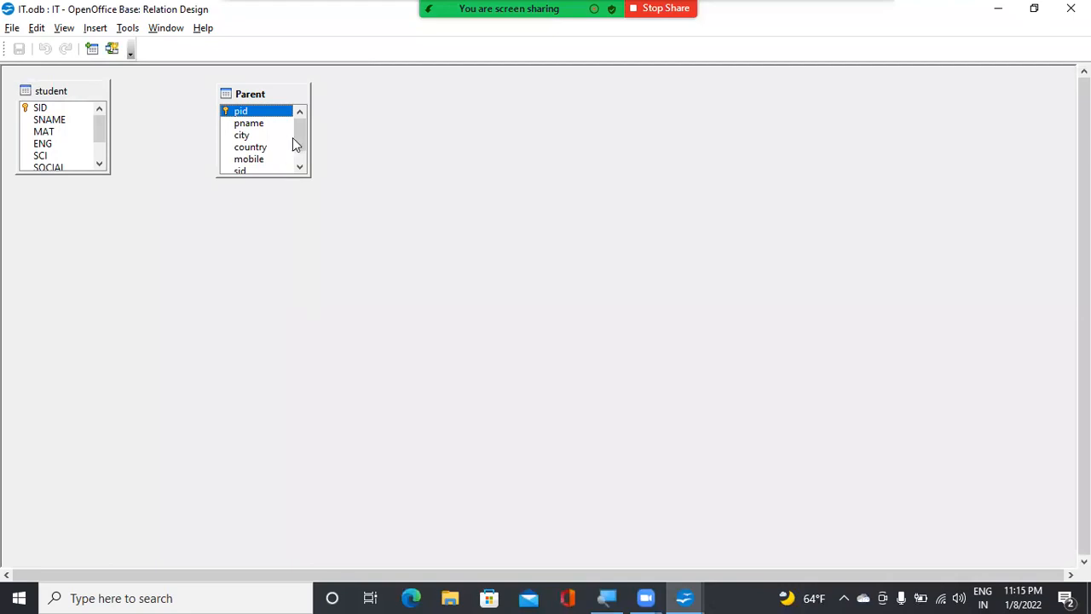
left_click_drag(300, 133, 299, 158)
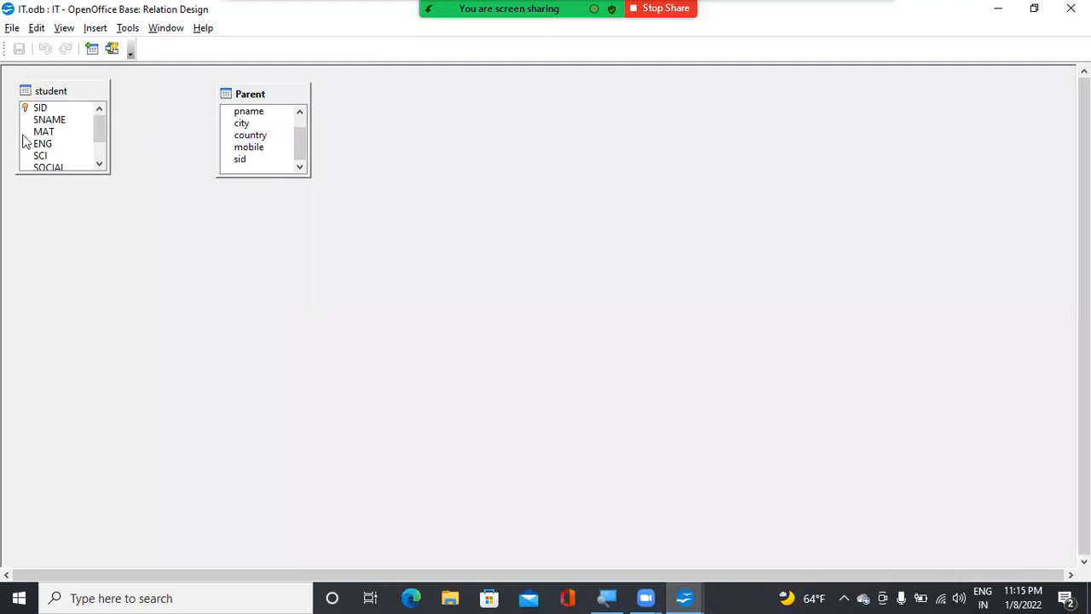
left_click_drag(44, 109, 234, 159)
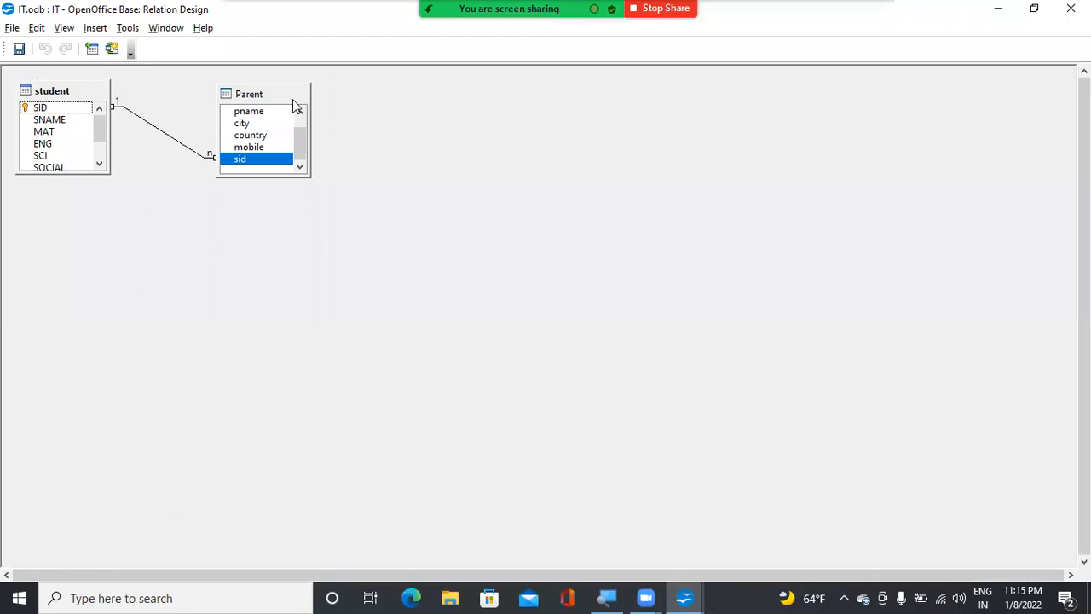
left_click(19, 49)
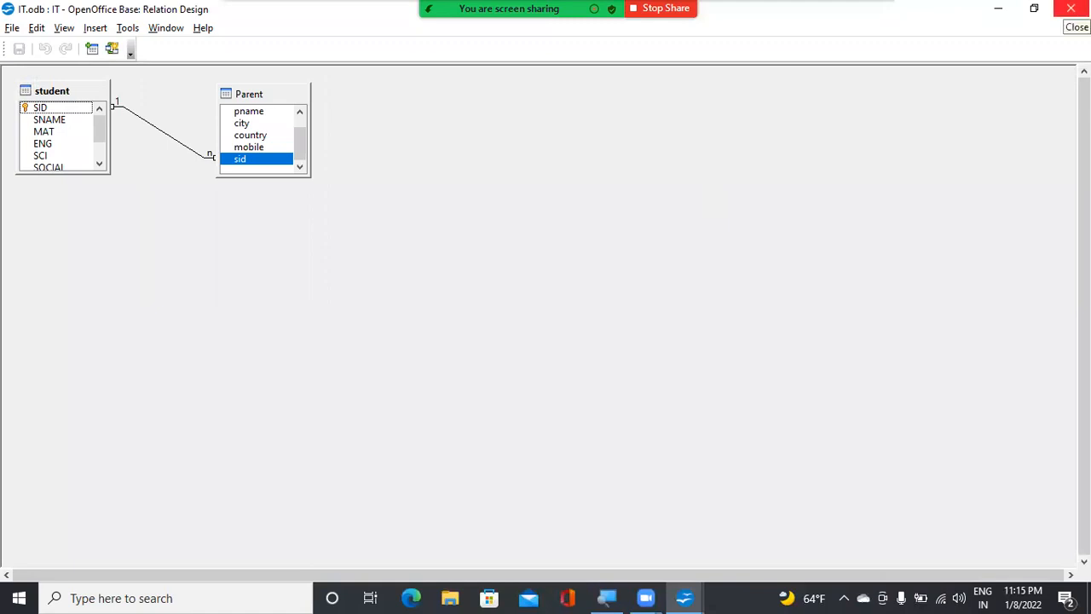
left_click(1071, 8)
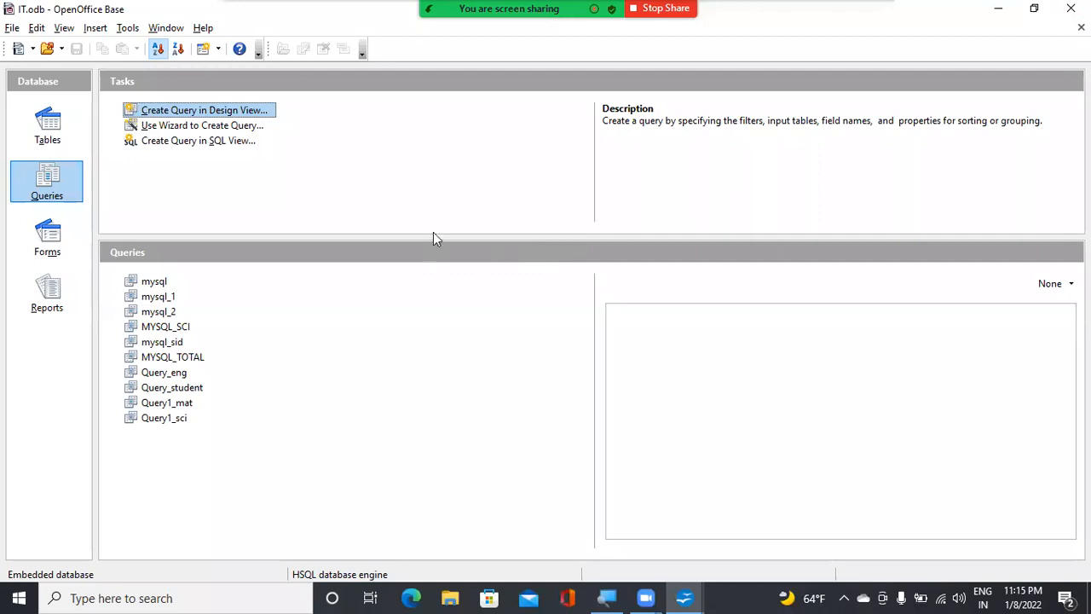
Create a new query in Design View with the student and Parent tables, and move Parent further away from student
left_click(253, 114)
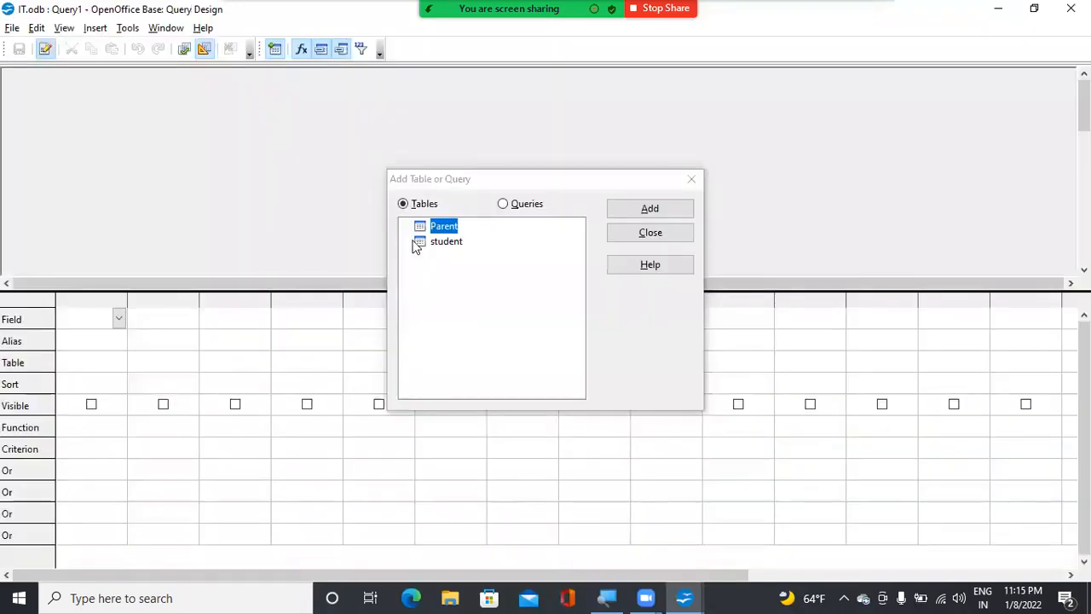
left_click(452, 242)
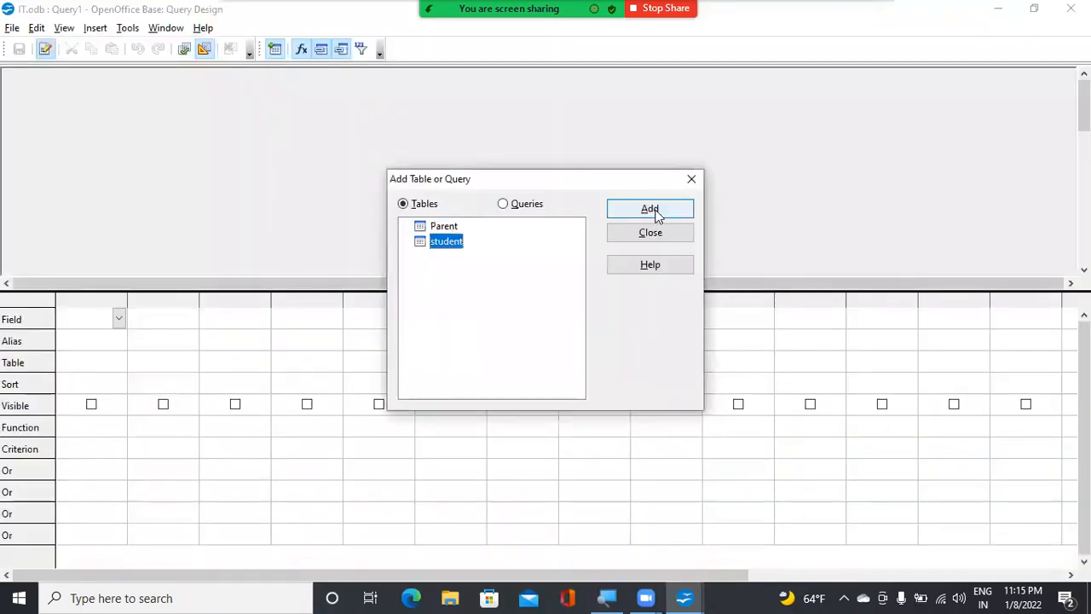
left_click(653, 213)
left_click(450, 227)
left_click(653, 215)
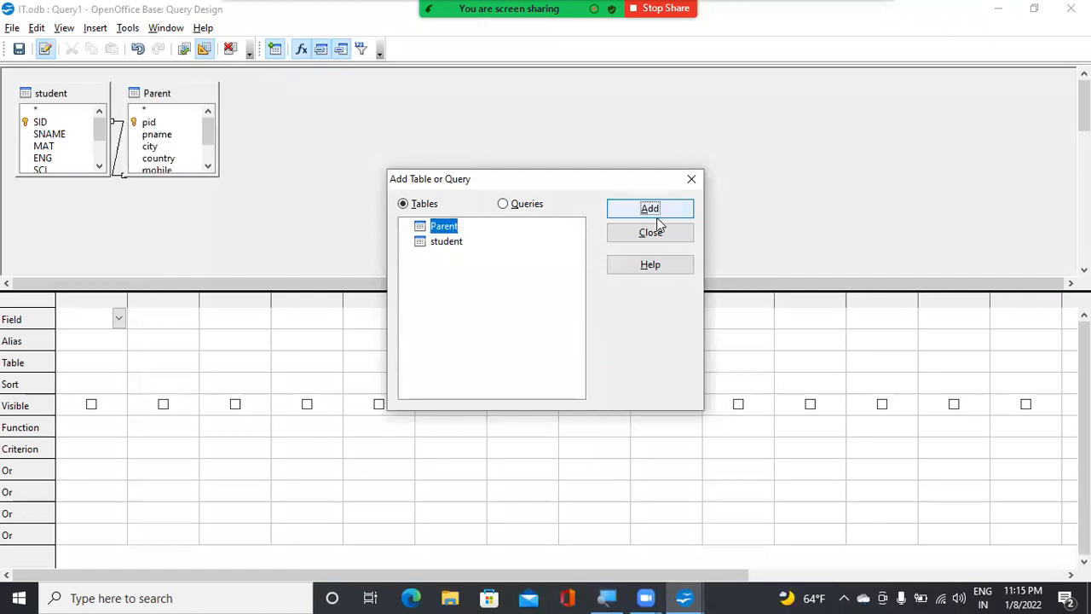
left_click(648, 234)
left_click_drag(193, 96, 359, 115)
Add the student fields SID, SNAME, MAT, ENG, SCI, SOCIAL and TOTAL to the new query
double_click(51, 123)
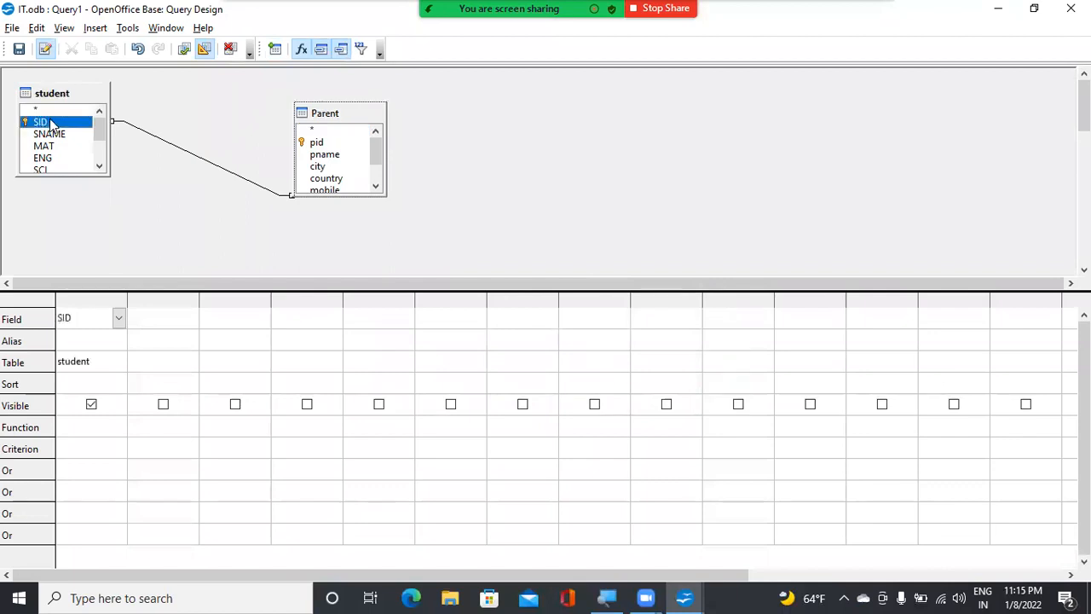
double_click(51, 134)
double_click(51, 147)
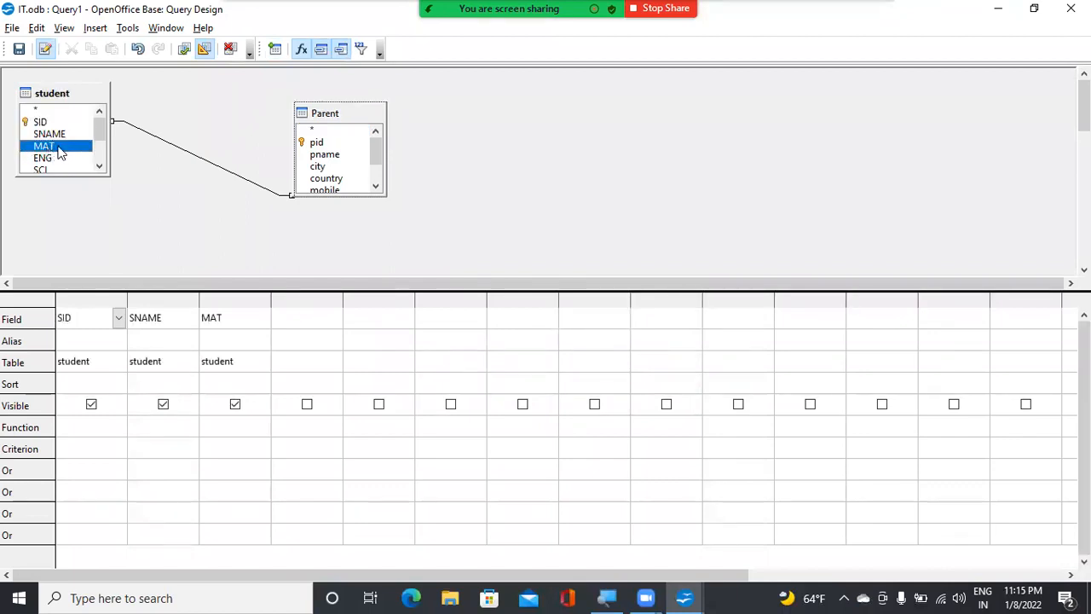
left_click_drag(101, 134, 100, 142)
double_click(47, 147)
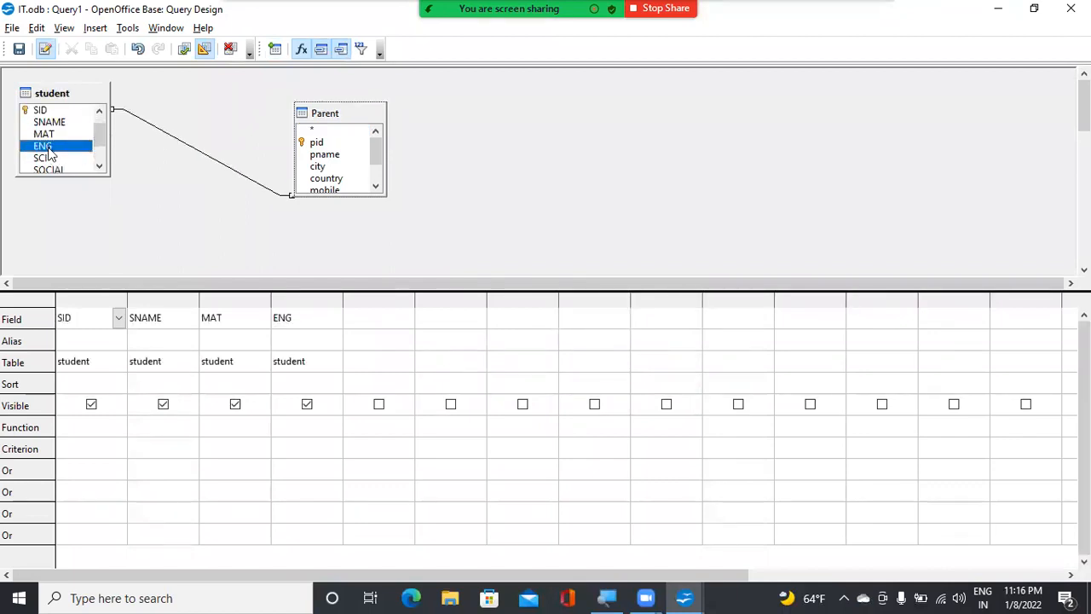
double_click(45, 158)
left_click_drag(100, 145, 99, 154)
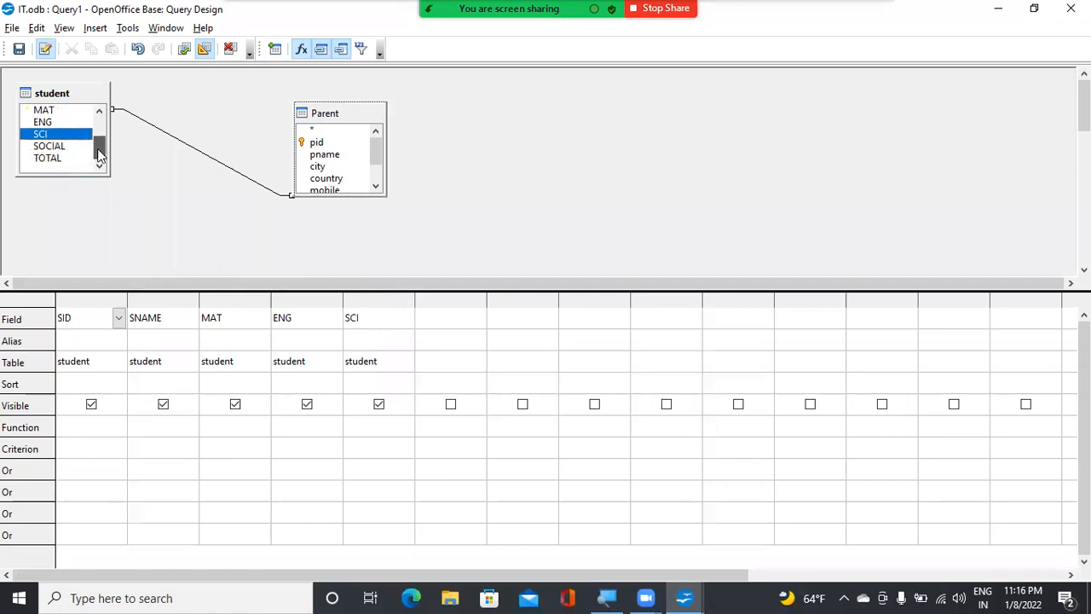
double_click(49, 147)
double_click(47, 158)
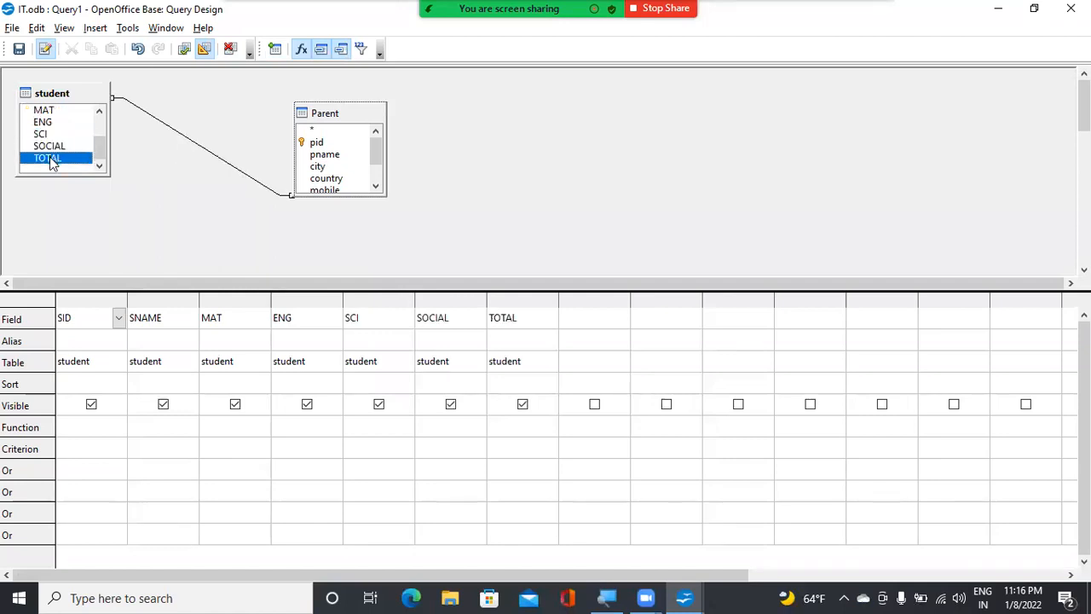
Add the Parent fields pid, pname, city, country, mobile and sid to the query and run it
double_click(320, 142)
left_click(326, 156)
double_click(326, 155)
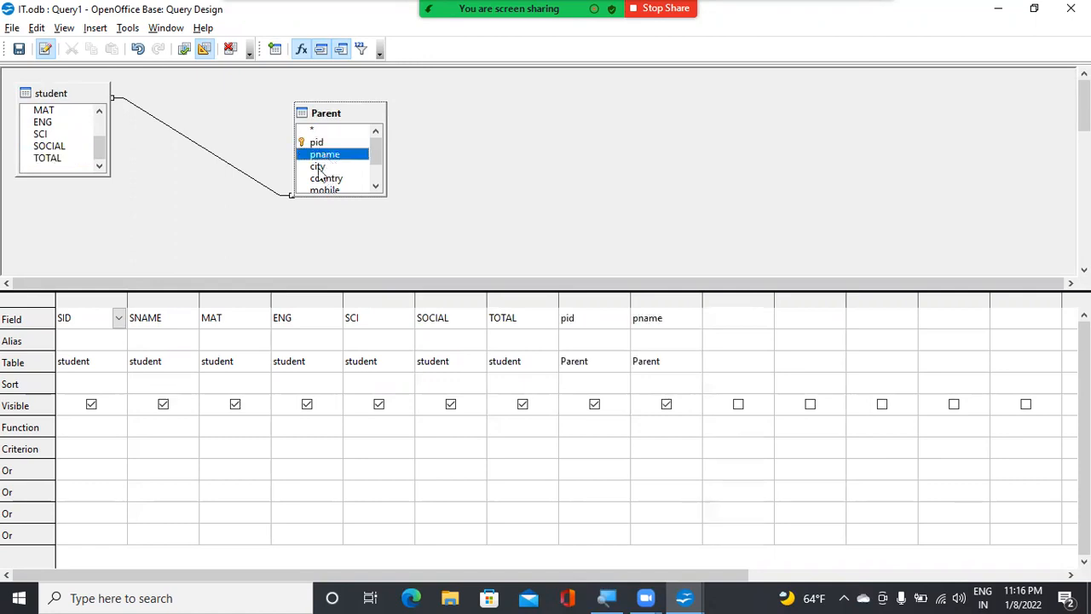
double_click(320, 167)
double_click(328, 178)
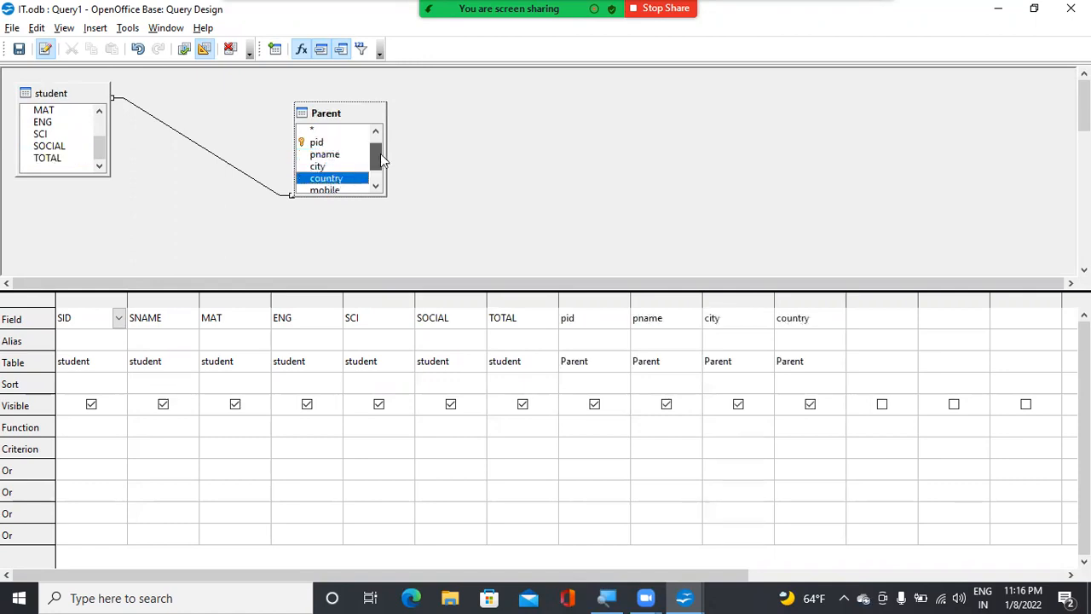
left_click_drag(381, 153, 382, 164)
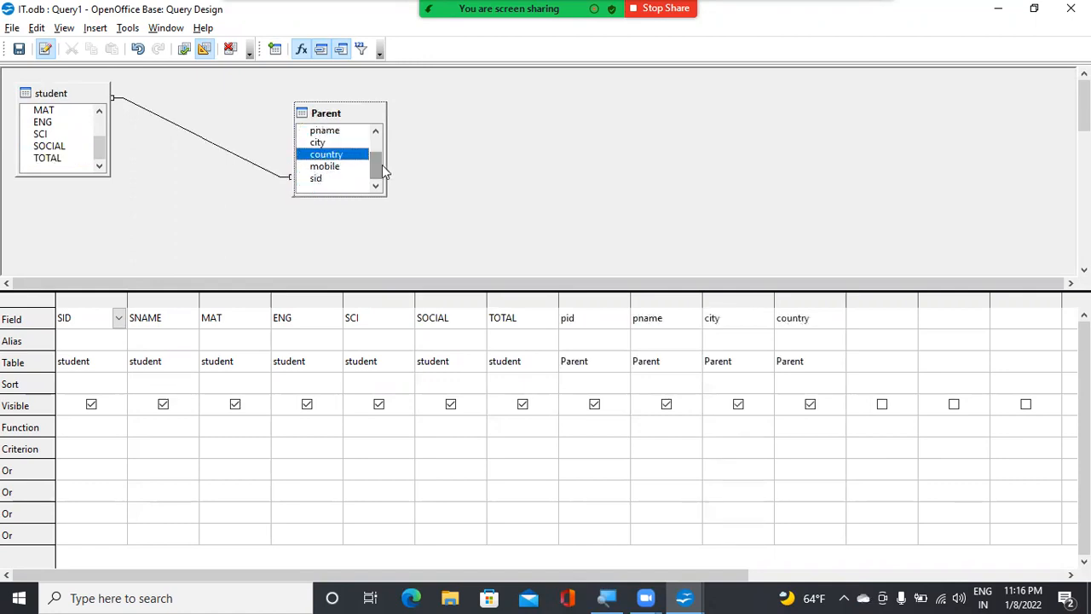
double_click(317, 181)
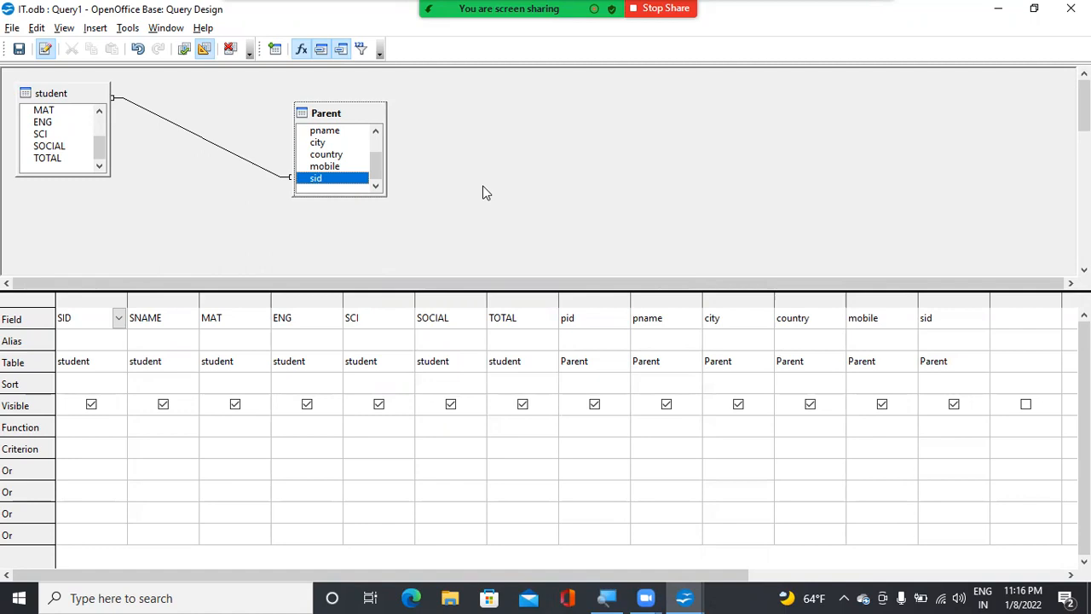
left_click(185, 50)
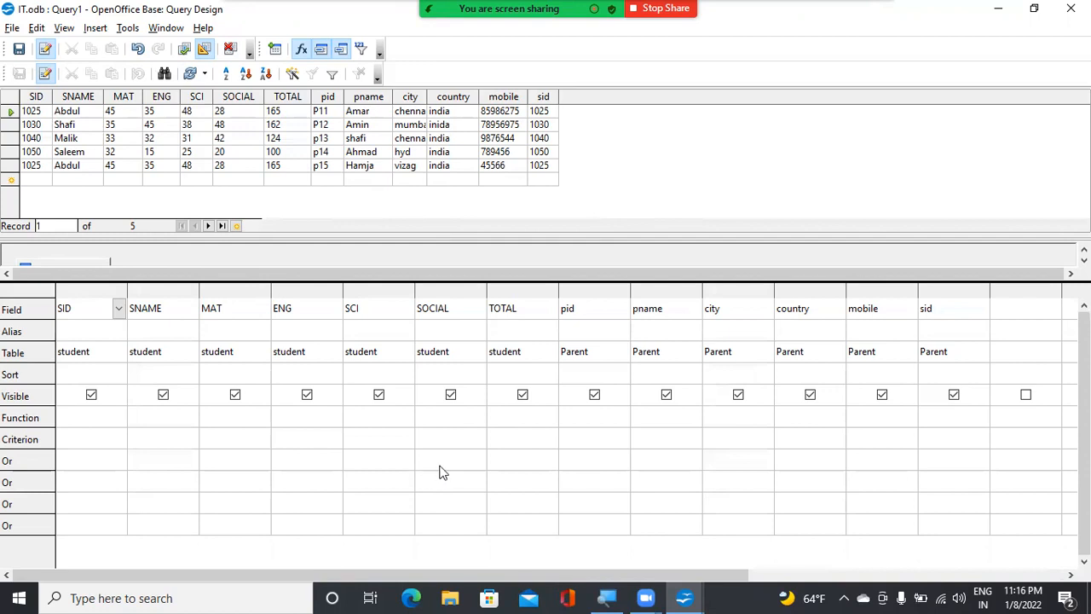
Set the criterion >150 on the TOTAL field and run the query again
left_click(522, 441)
type(">150")
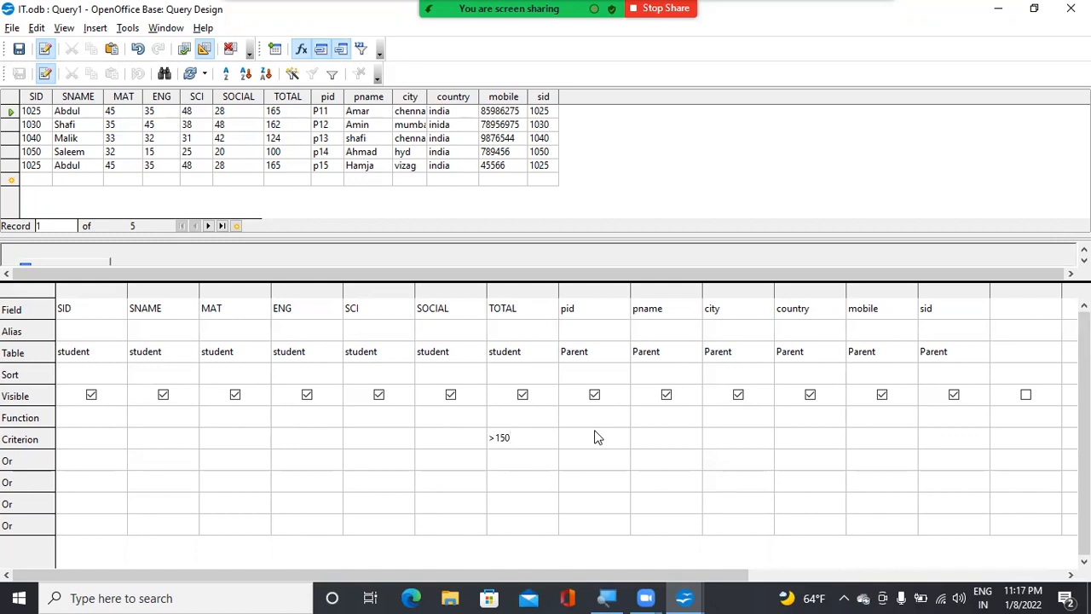
left_click(185, 52)
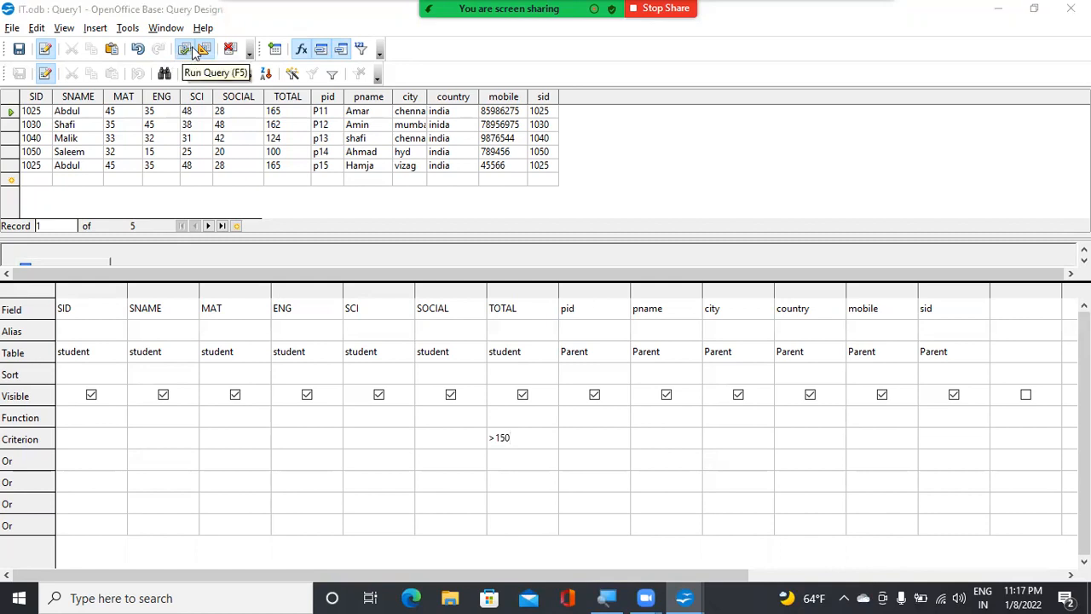
key("super")
key("super")
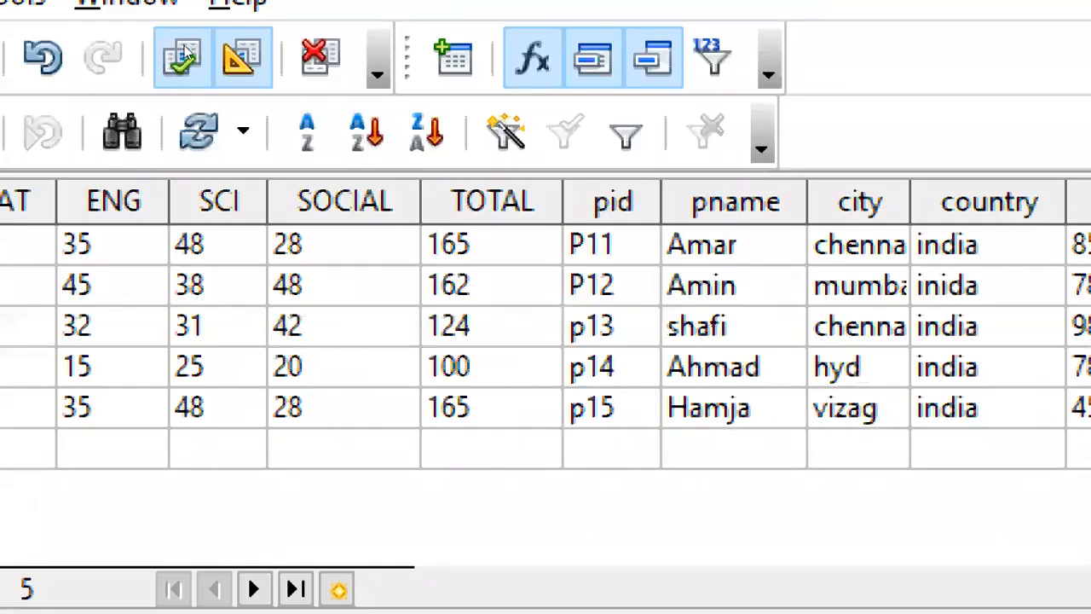
left_click(186, 55)
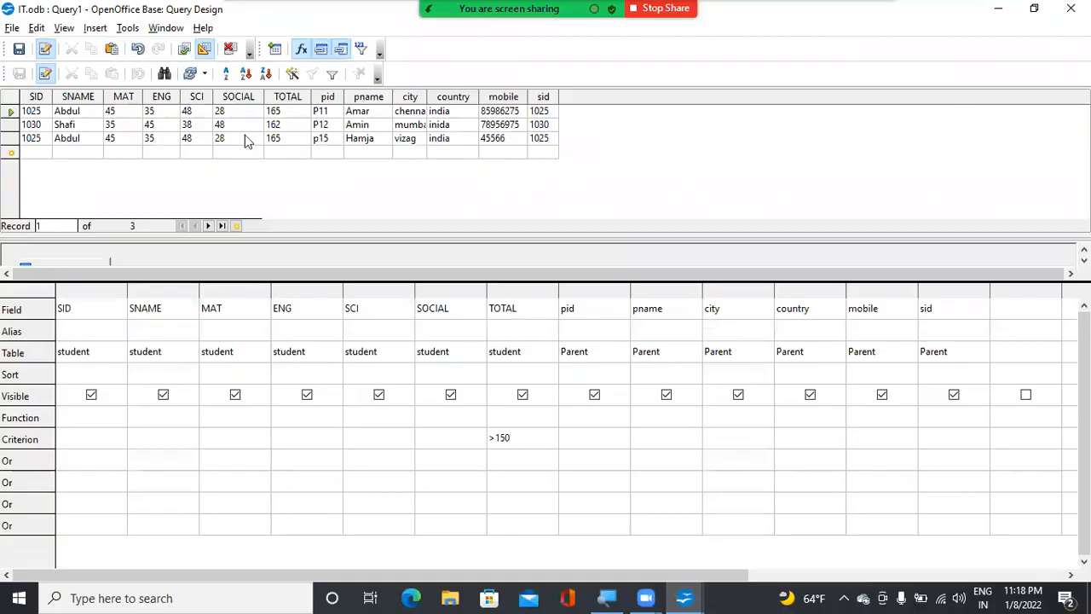
Save the query as Query1 and close its design window
left_click(18, 49)
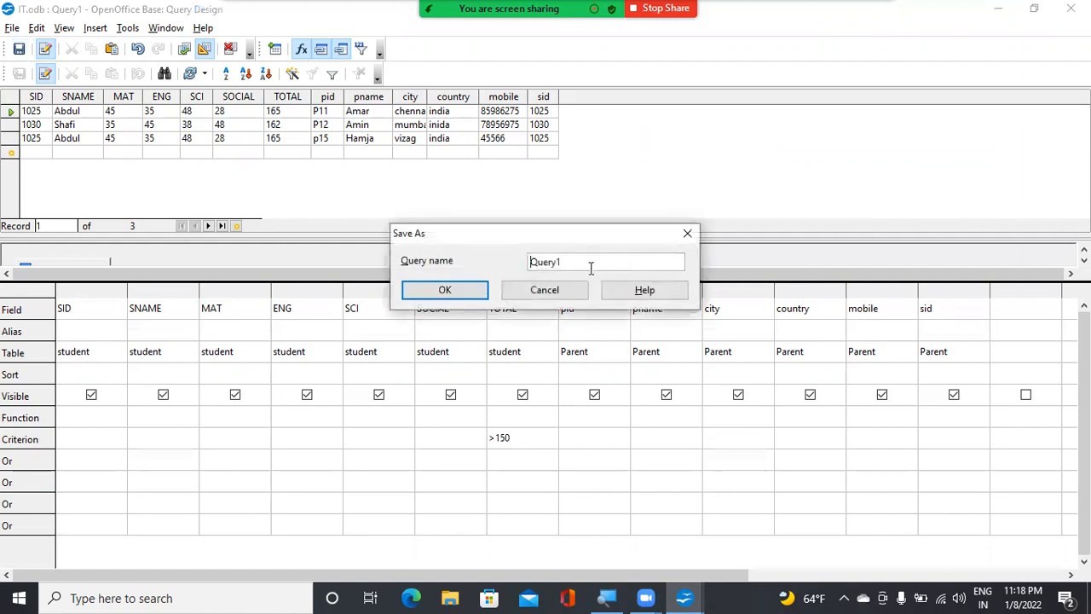
left_click_drag(577, 262, 495, 261)
left_click(577, 261)
key("Return")
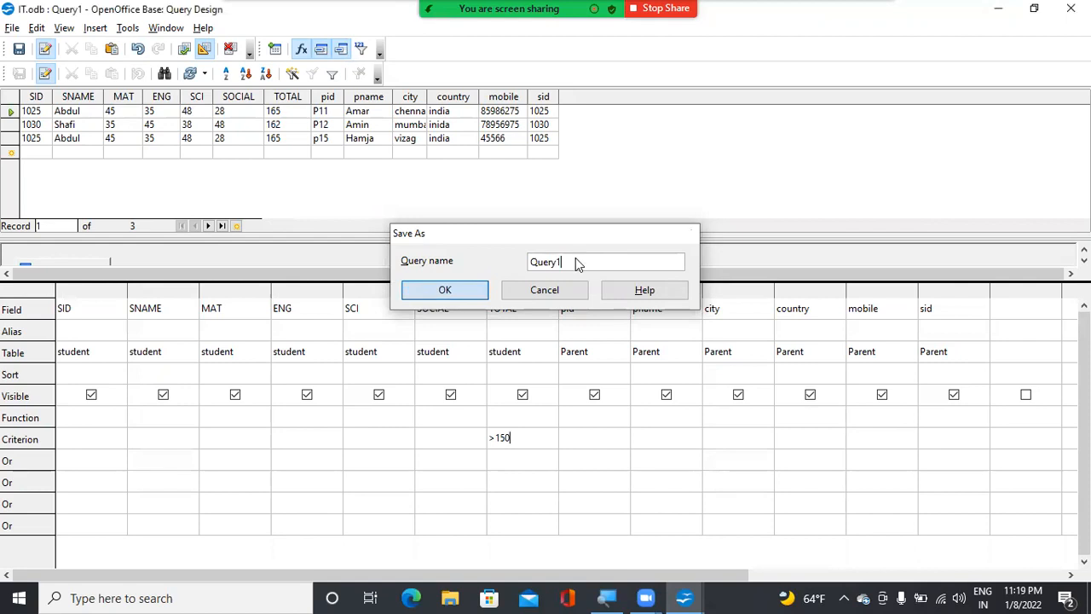
left_click(273, 49)
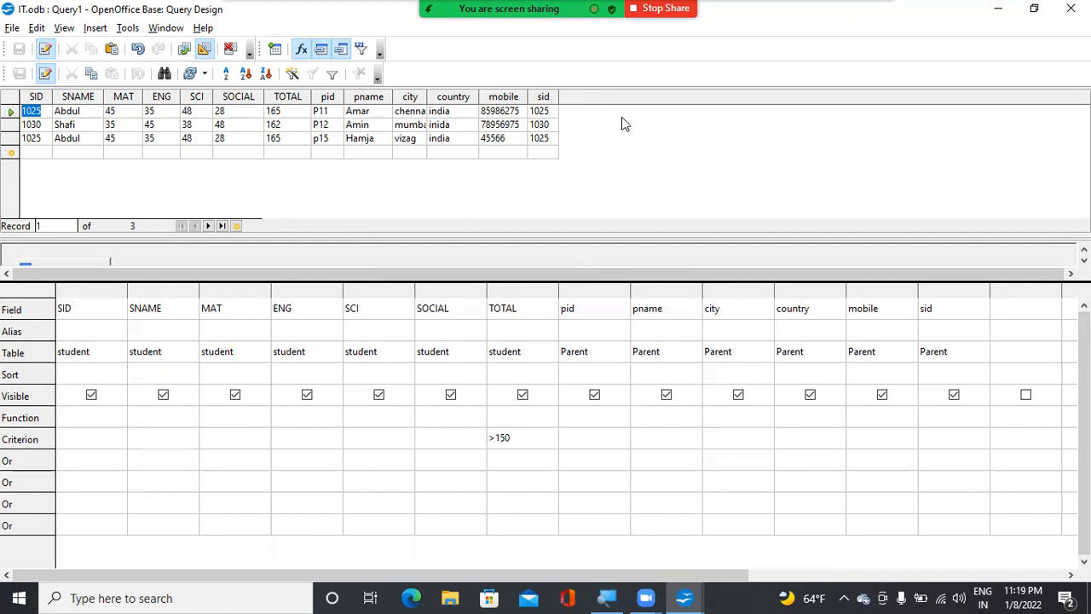
left_click(183, 153)
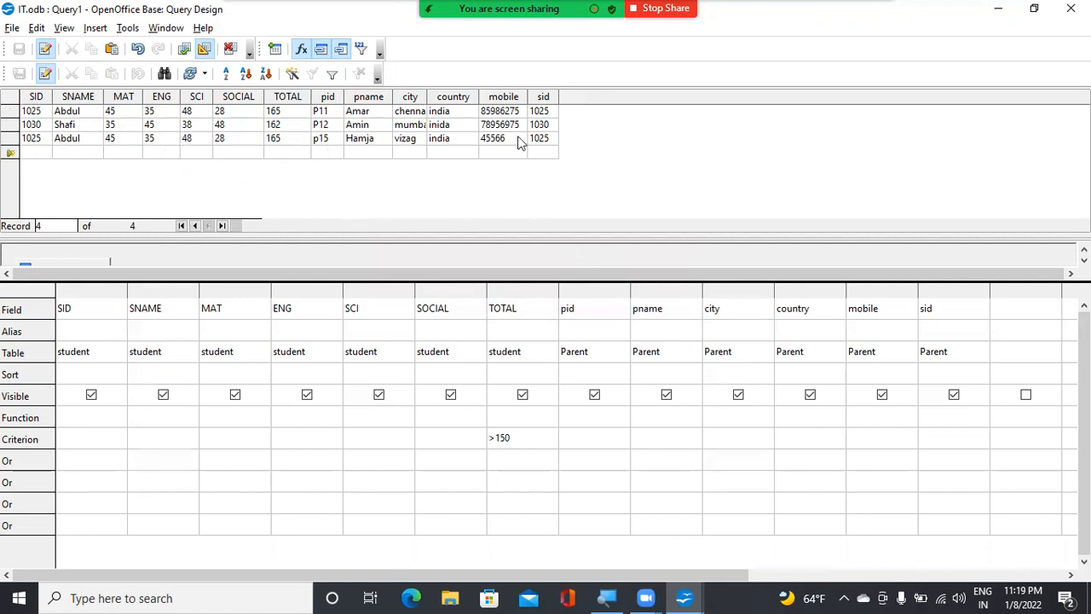
mouse_move(646, 597)
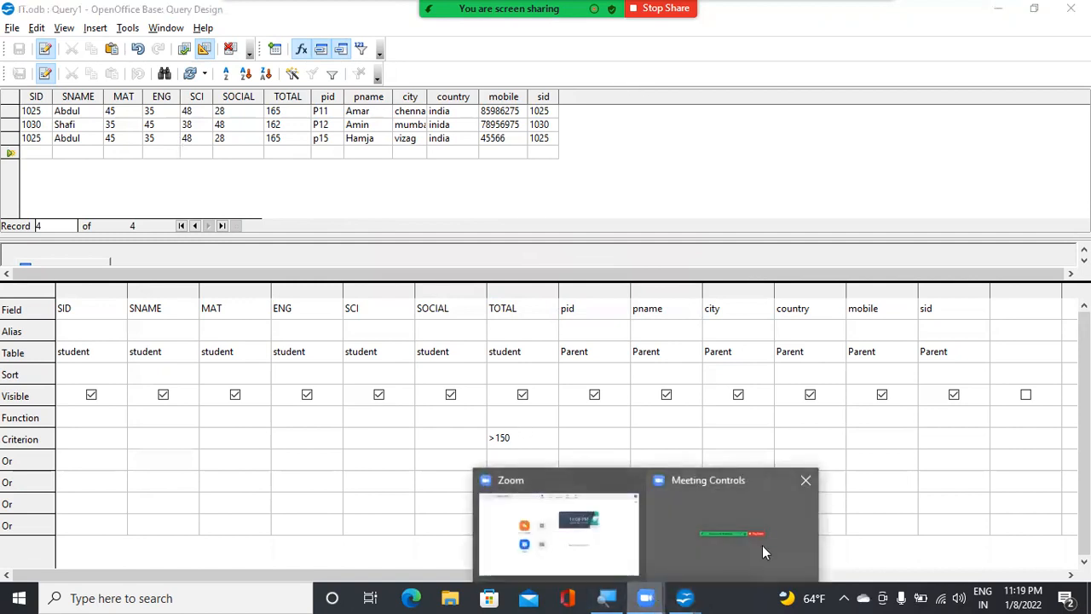
left_click(661, 9)
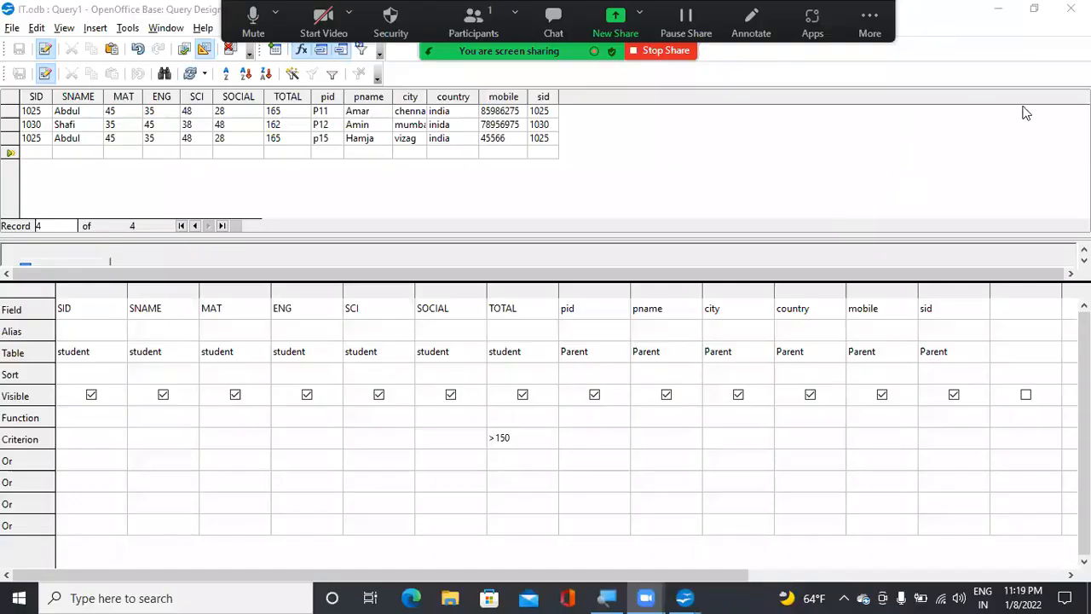
left_click(1071, 9)
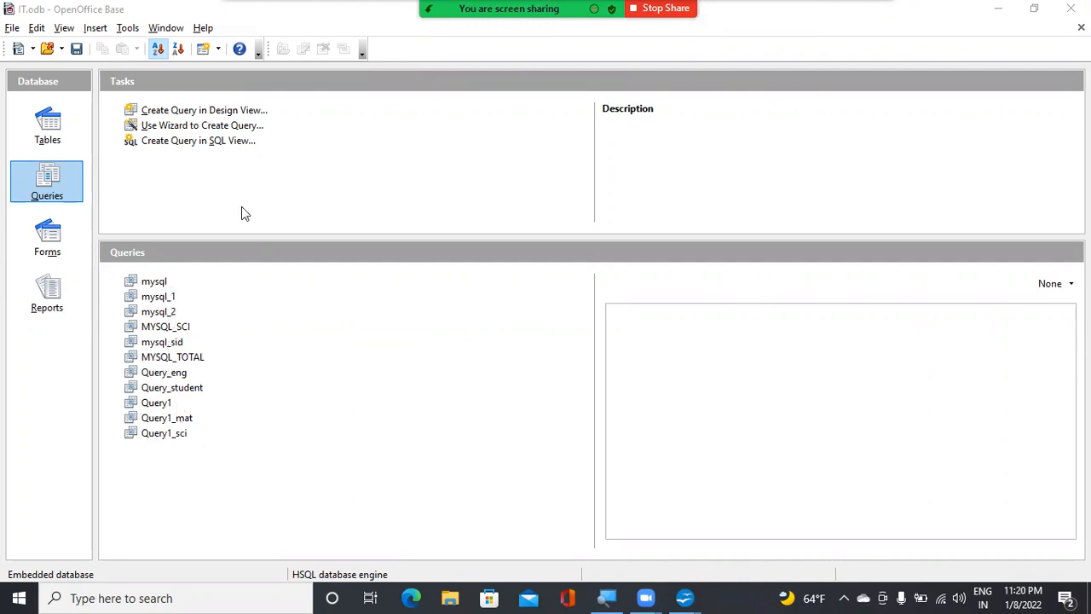
Create another query in Design View with the Parent and student tables, and move Parent to the far side of student
left_click(241, 113)
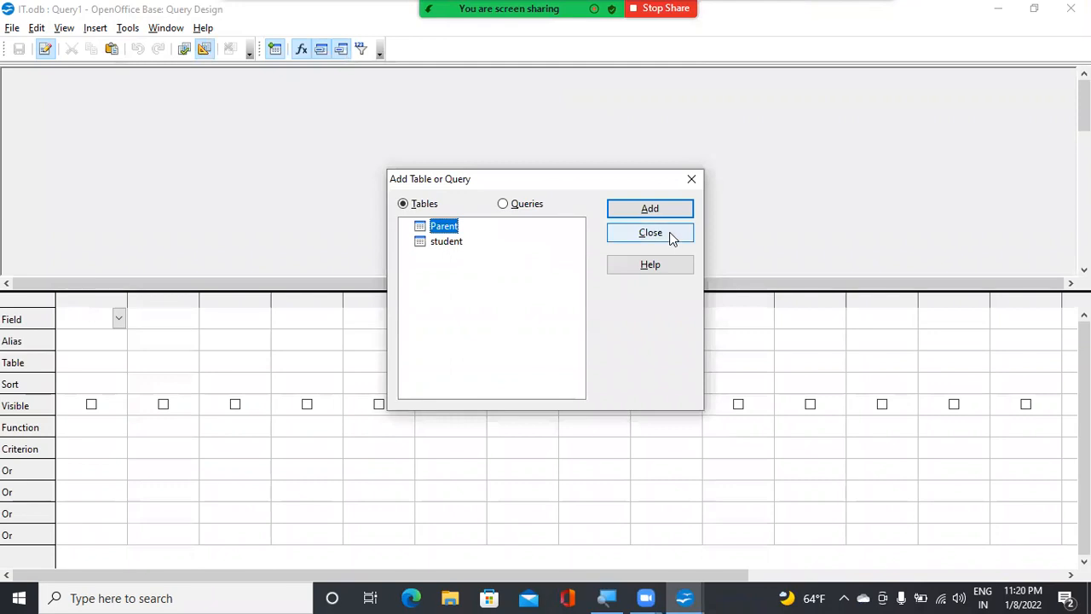
left_click(661, 215)
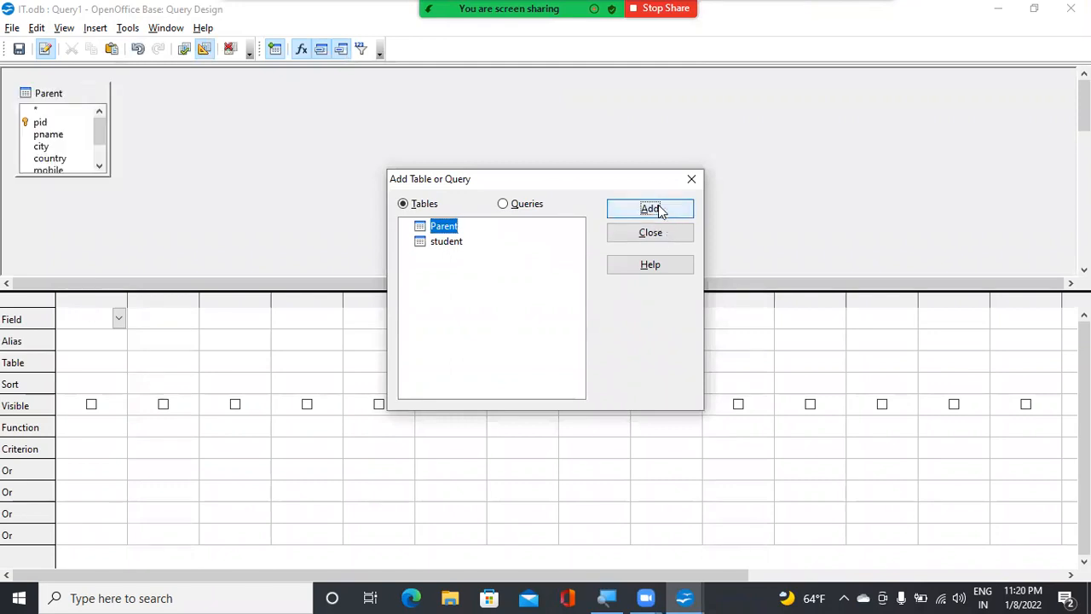
left_click(438, 242)
left_click(646, 213)
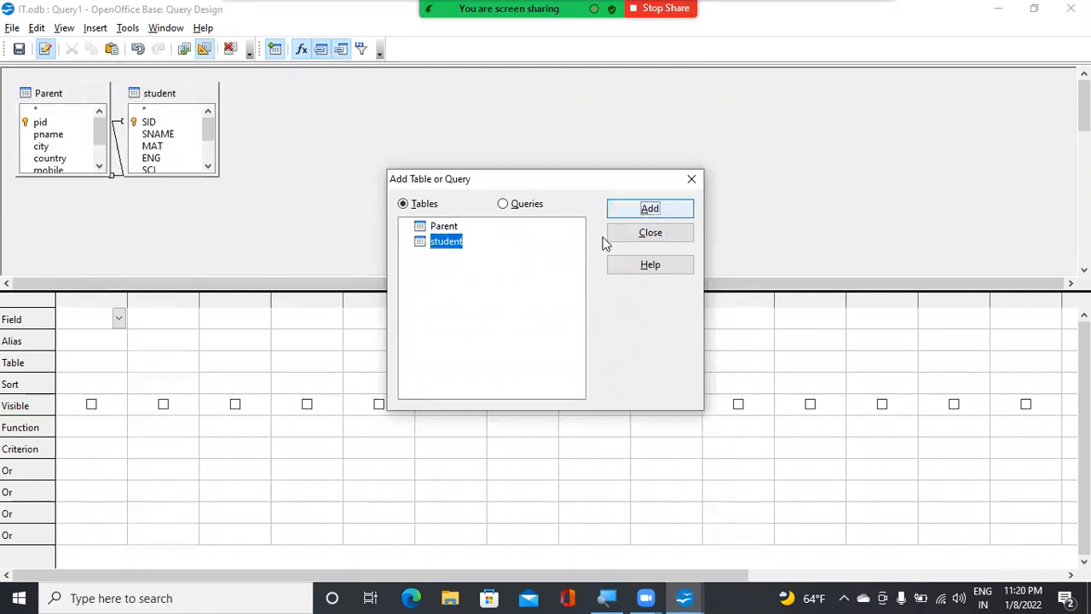
left_click(648, 233)
left_click_drag(179, 104, 205, 104)
left_click_drag(80, 102, 443, 106)
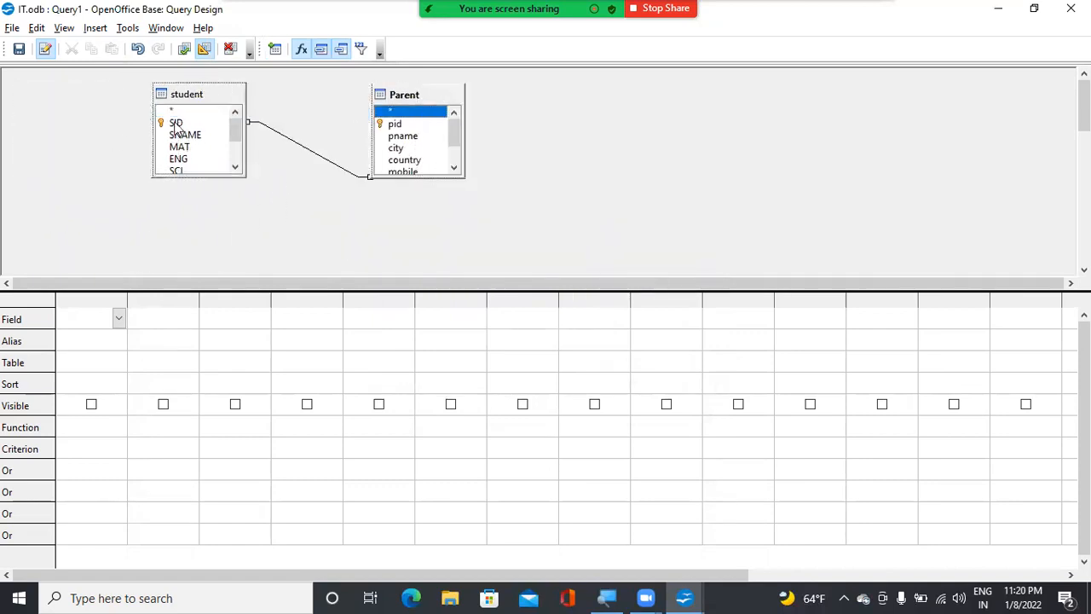
Add the student fields SID, SNAME, MAT, ENG, SCI, SOCIAL and TOTAL to the query
double_click(176, 123)
double_click(183, 134)
double_click(179, 146)
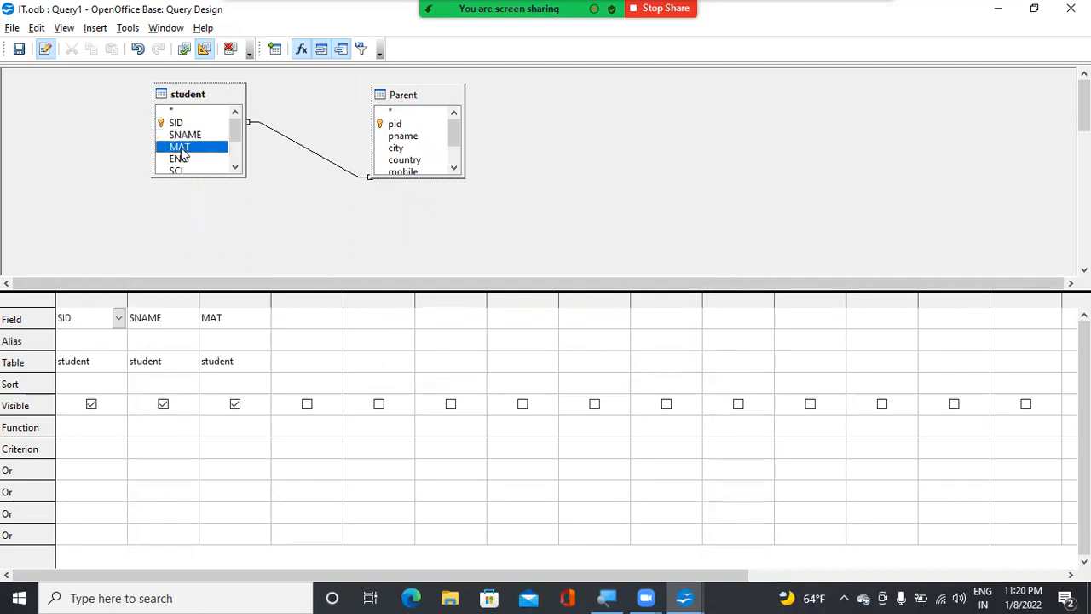
double_click(178, 159)
left_click_drag(236, 134, 241, 152)
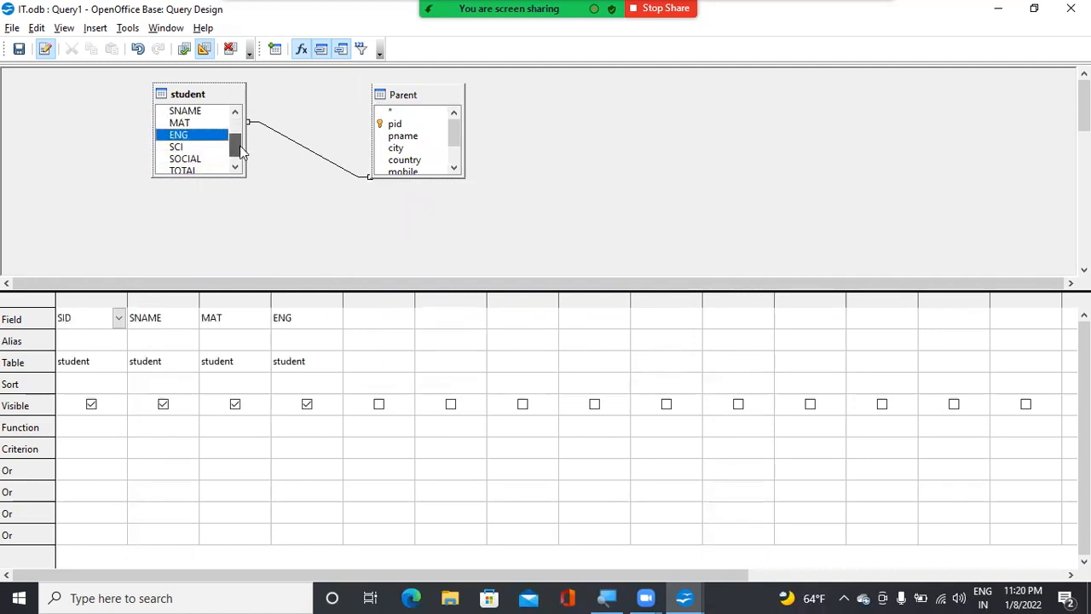
double_click(176, 147)
double_click(186, 159)
double_click(187, 170)
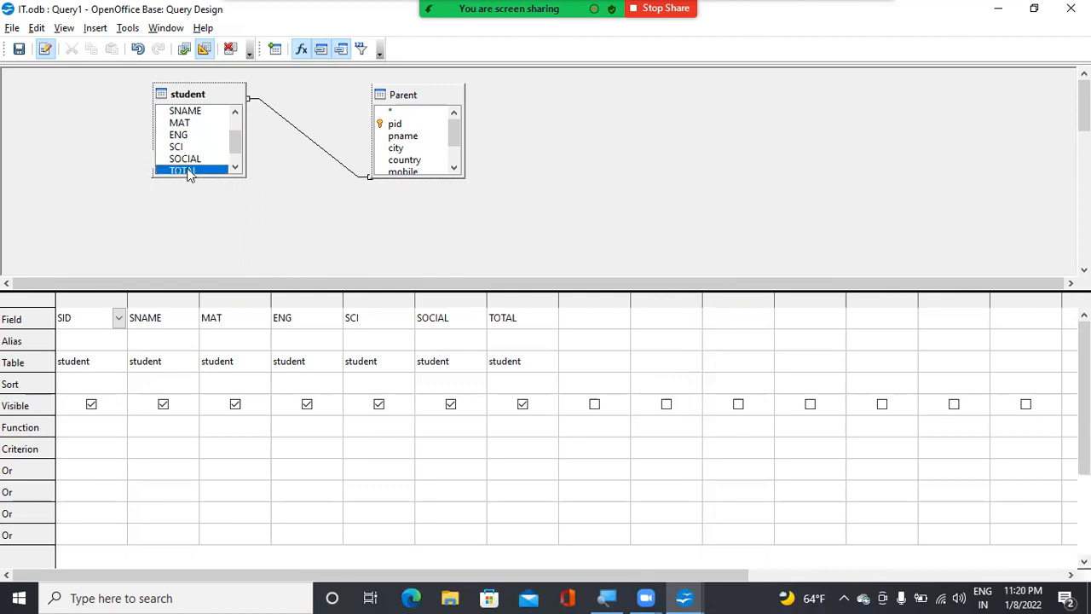
Add the Parent fields pid, pname, city, country, mobile and sid to the query
double_click(396, 125)
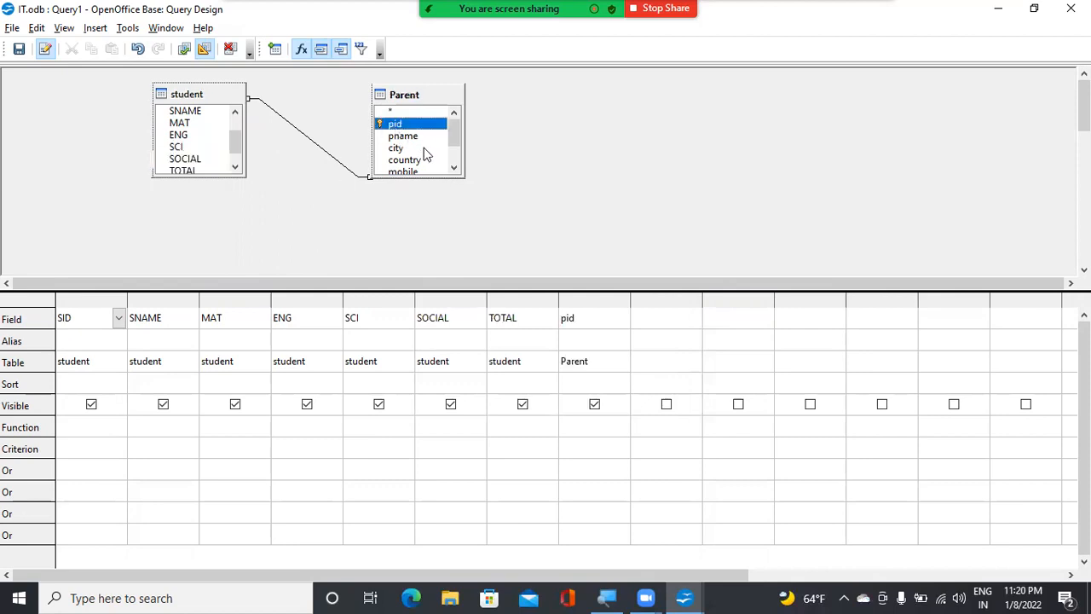
double_click(402, 136)
double_click(397, 148)
double_click(401, 160)
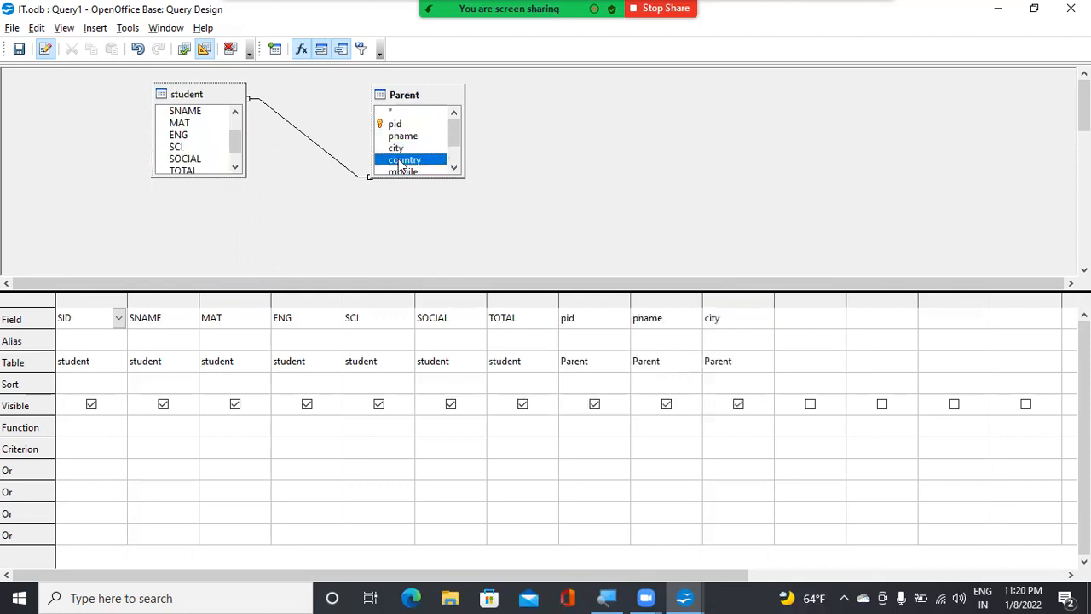
scroll(453, 139, "down", 1)
double_click(407, 149)
left_click(397, 160)
double_click(397, 161)
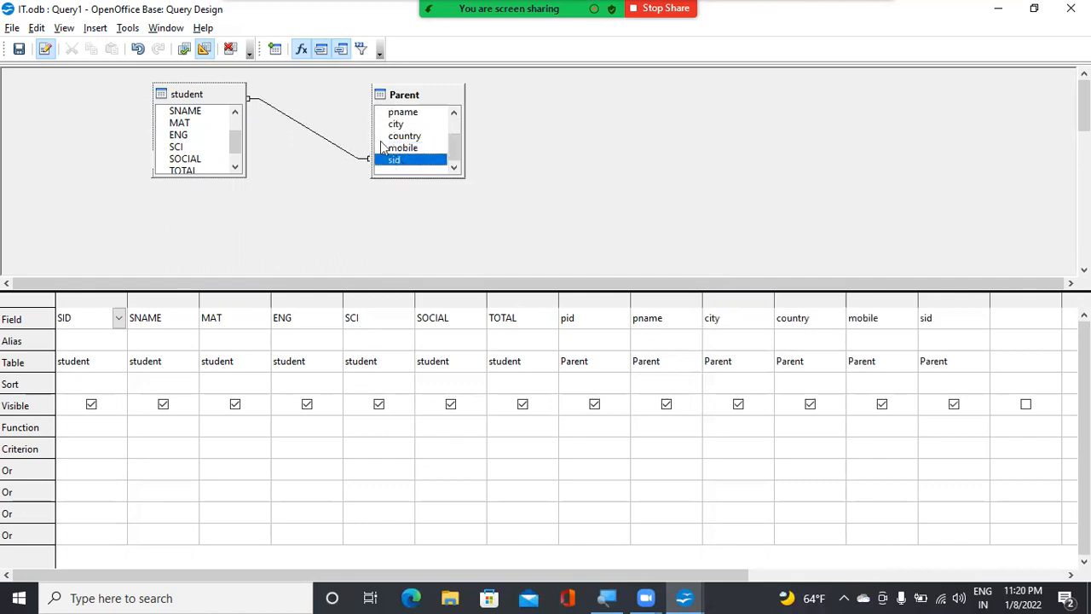
Run the query and fit the pname and city result columns to their contents
left_click(185, 49)
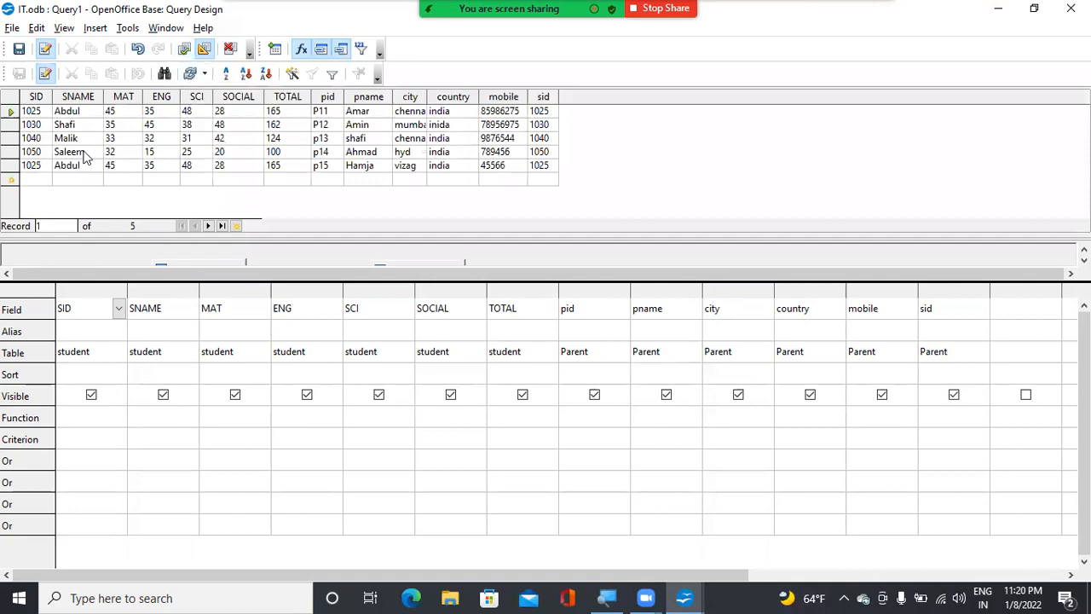
double_click(394, 94)
double_click(418, 96)
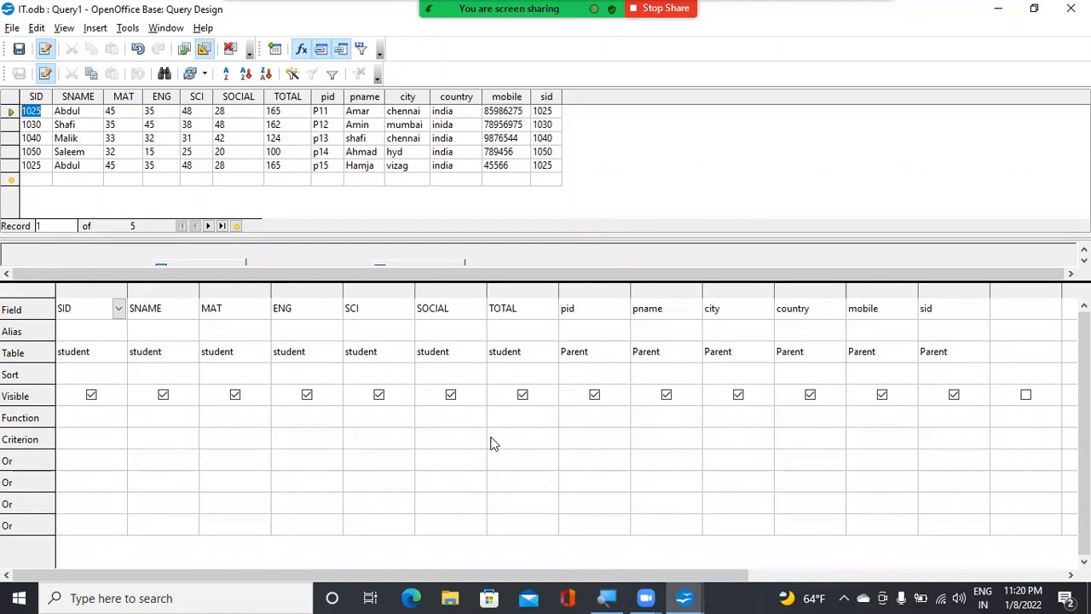
Filter the query with the criterion >150 on the TOTAL field and rerun it
left_click(524, 438)
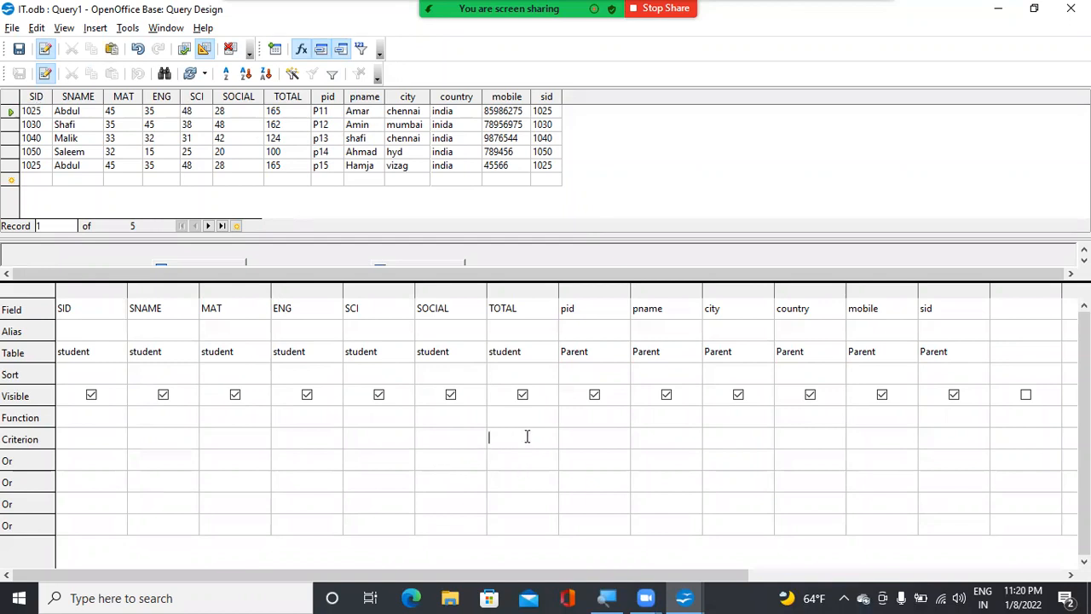
type(">150")
left_click(185, 53)
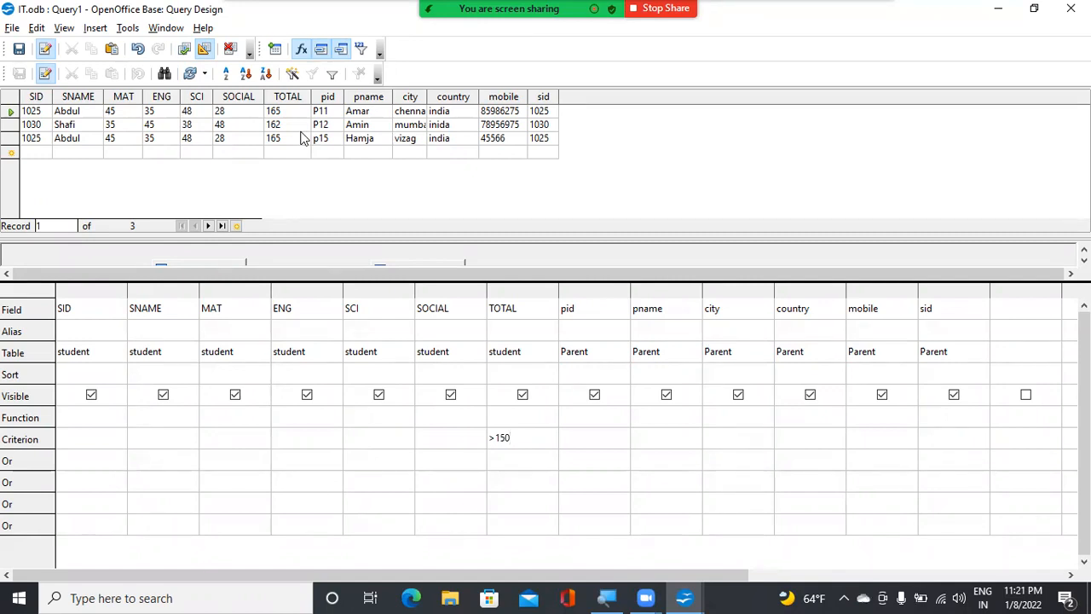
Save the query as Query_toal, close its design window and select it in the list of queries
left_click(19, 48)
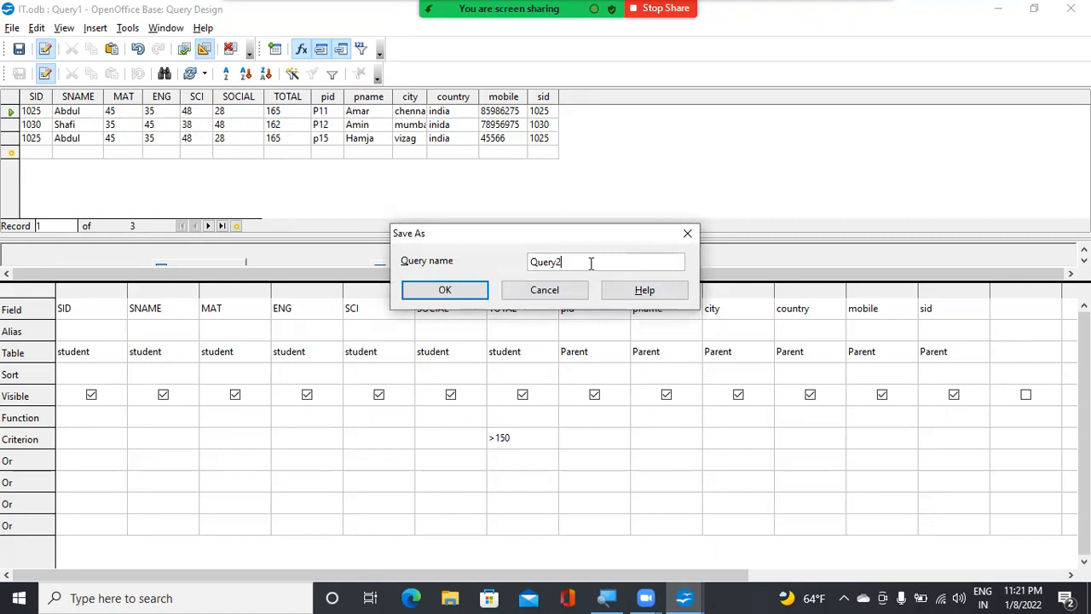
type("toal")
left_click(445, 290)
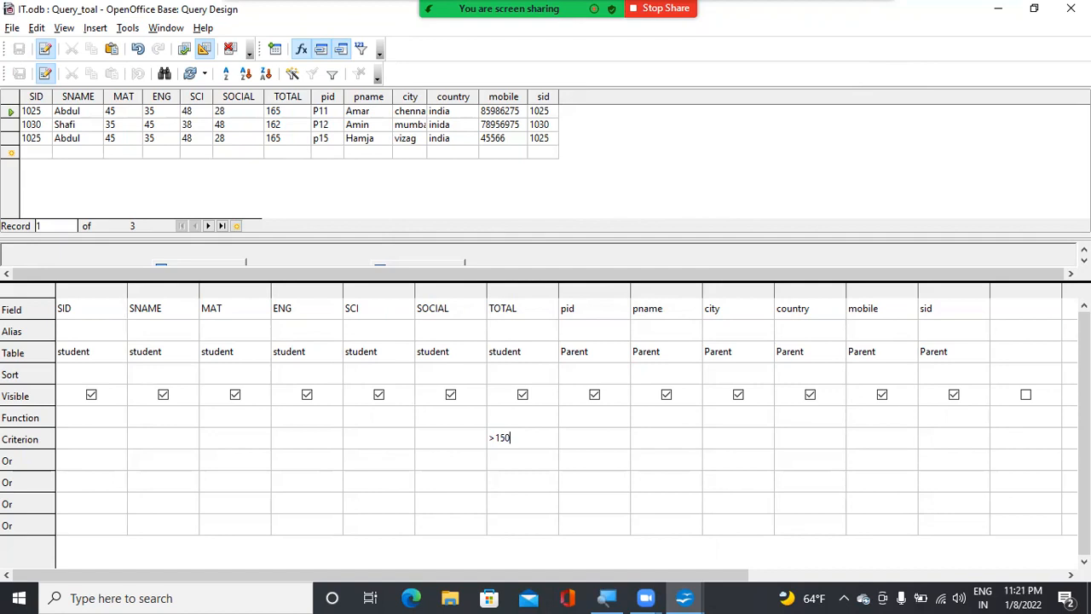
left_click(1071, 8)
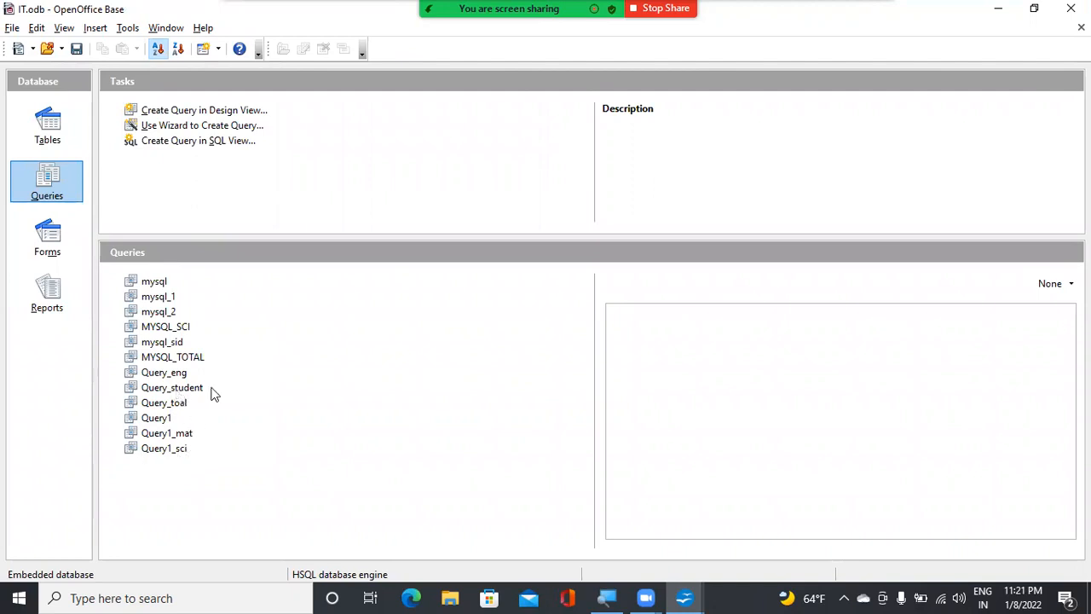
left_click(158, 406)
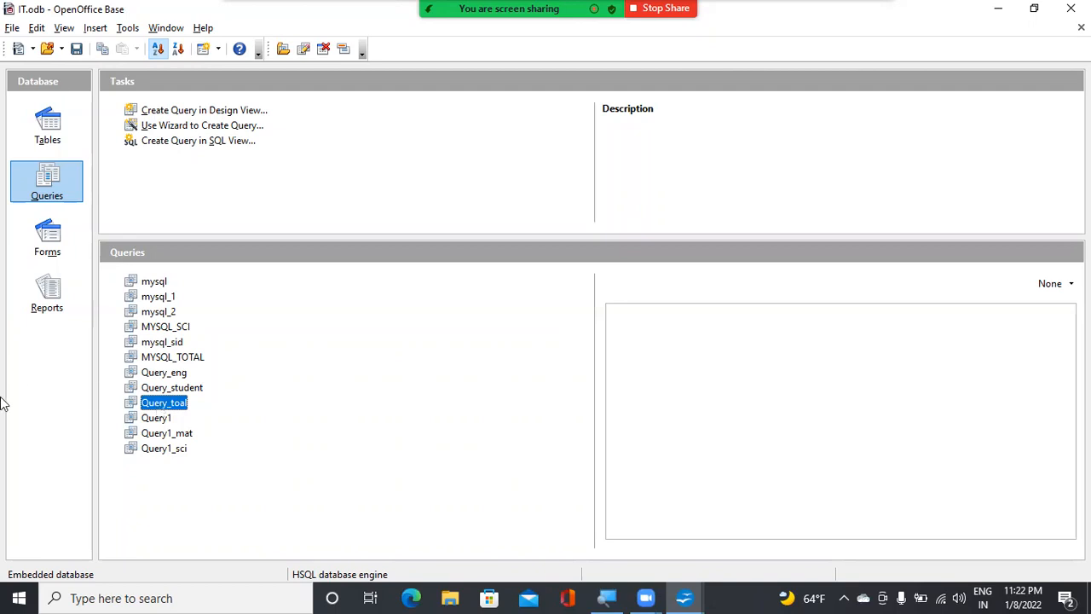
Start a query with the Query Wizard and include all fields of the student table
left_click(188, 129)
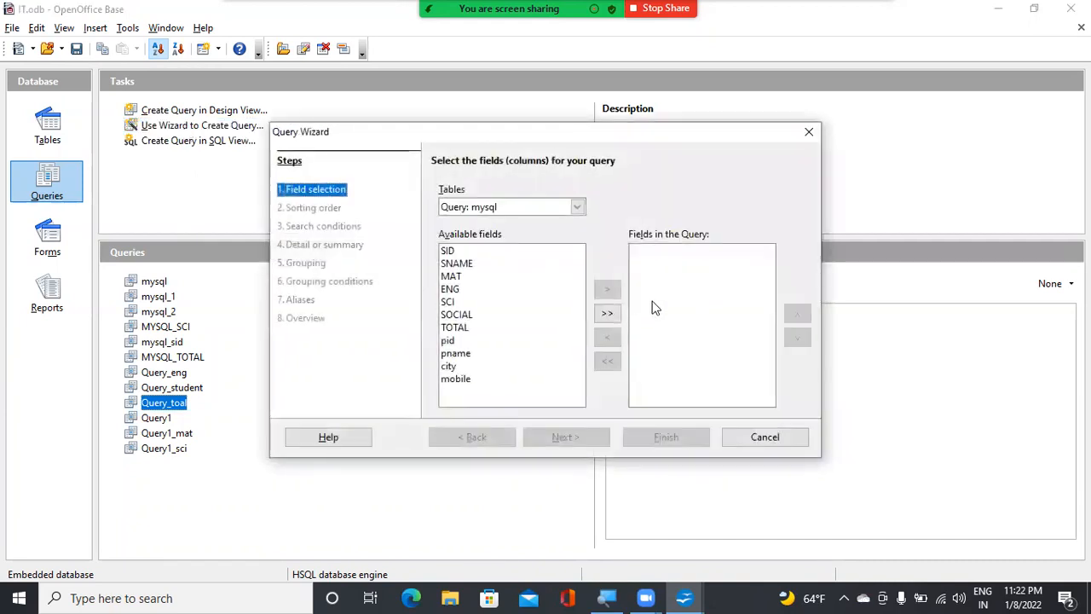
left_click(577, 207)
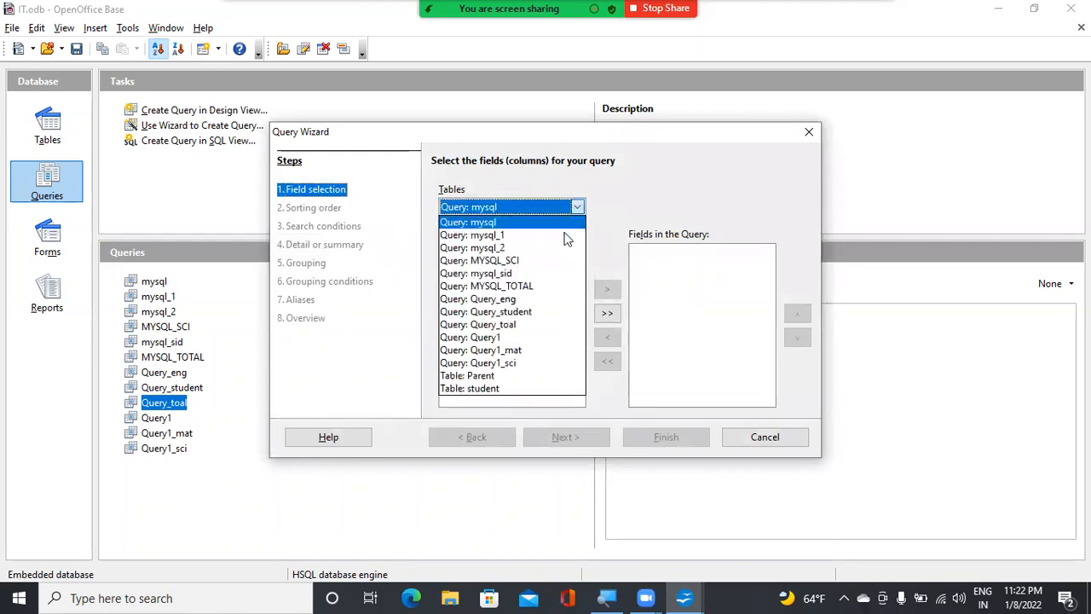
left_click(524, 390)
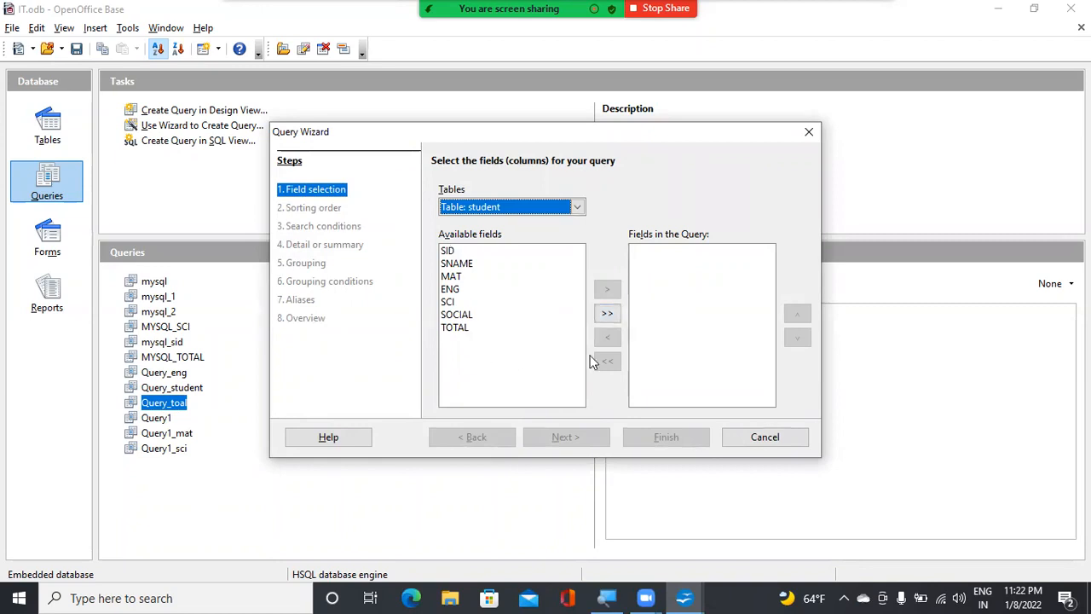
left_click(607, 315)
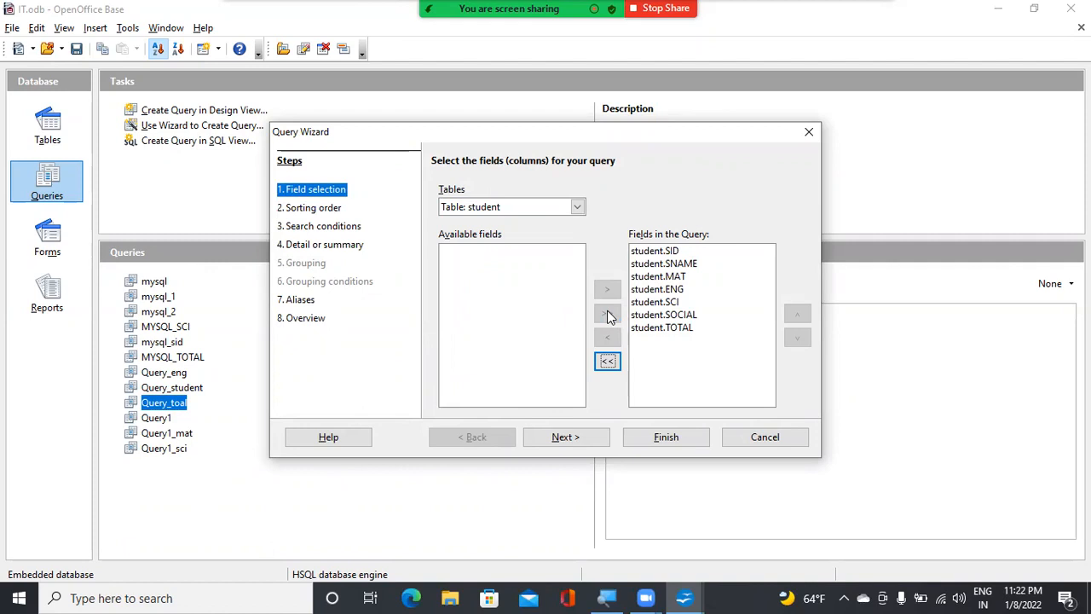
Set the wizard query's sorting order to student.SID, ascending
left_click(575, 439)
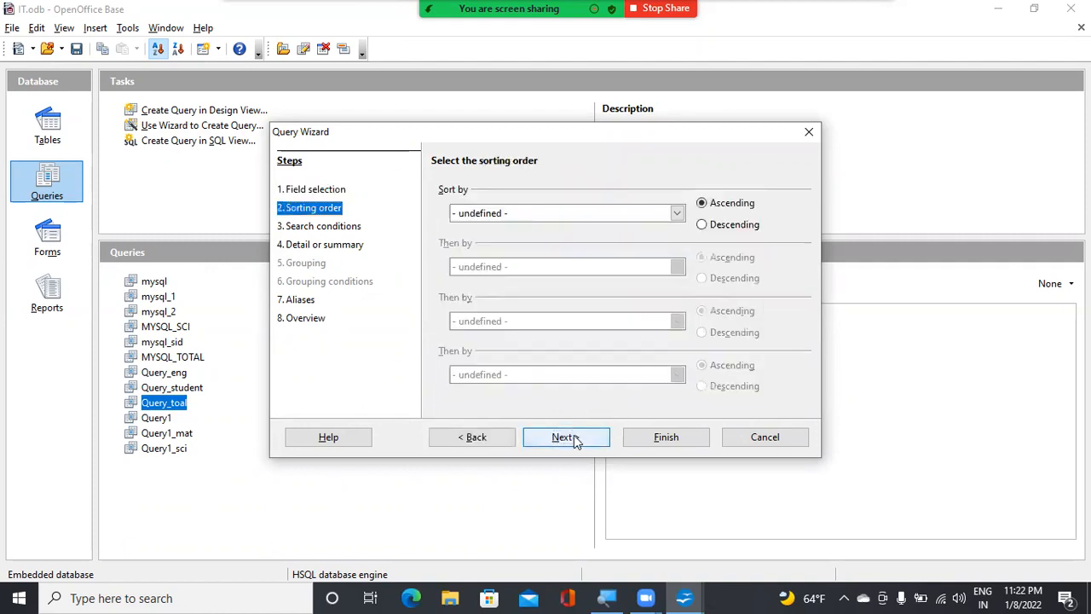
left_click(625, 215)
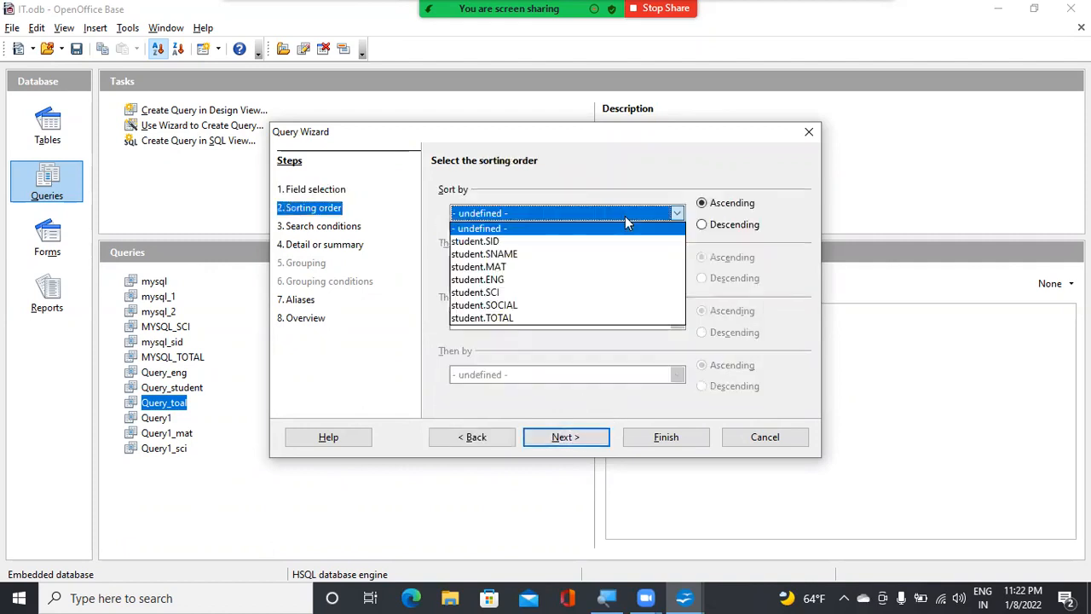
left_click(535, 243)
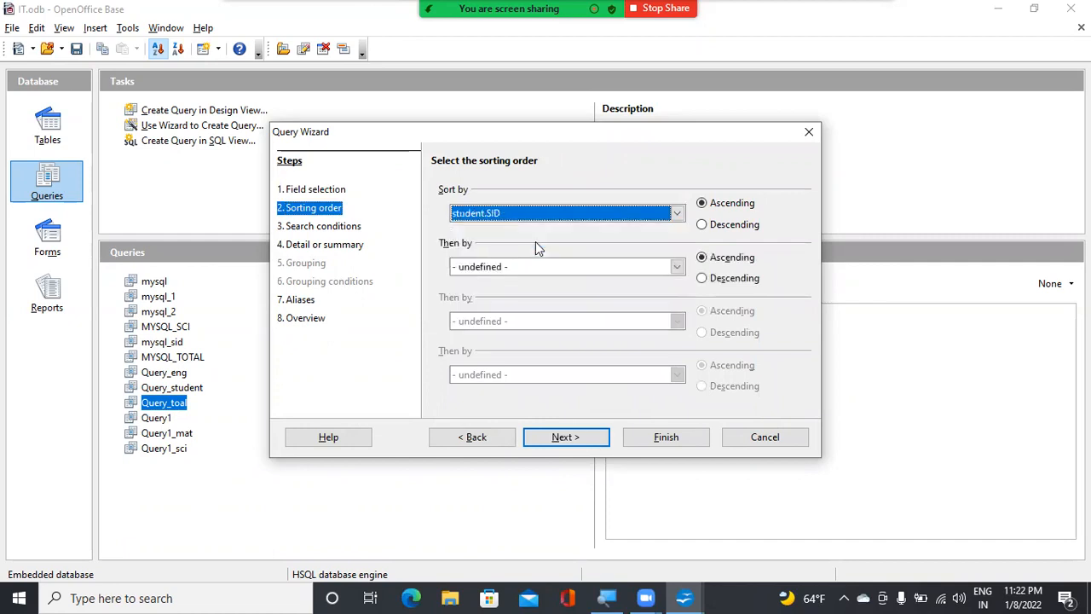
Set the wizard query's search condition to student.SCI is greater than 30
left_click(582, 437)
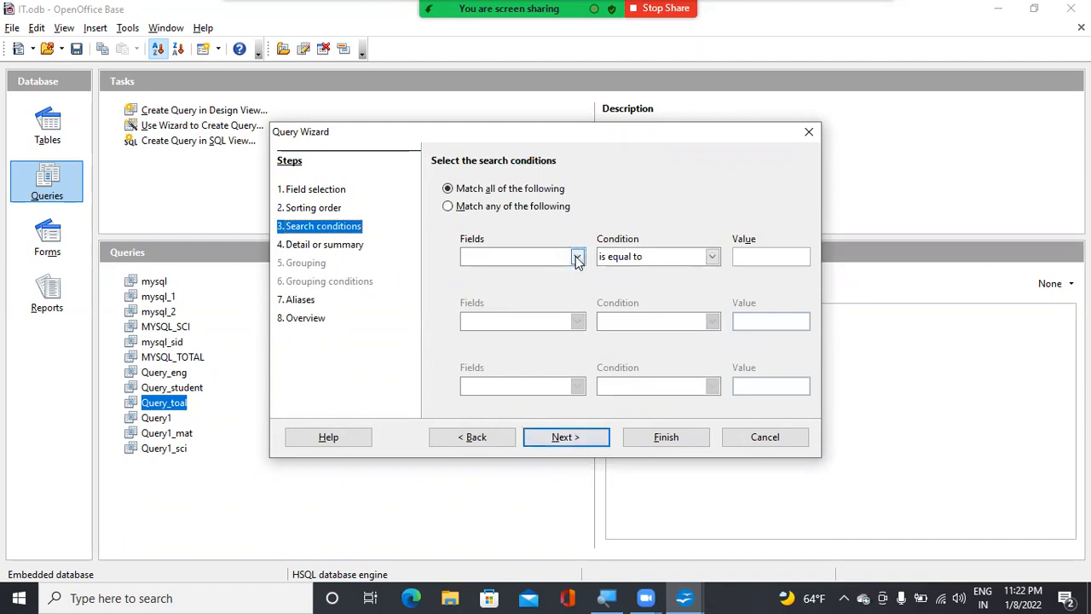
left_click(578, 257)
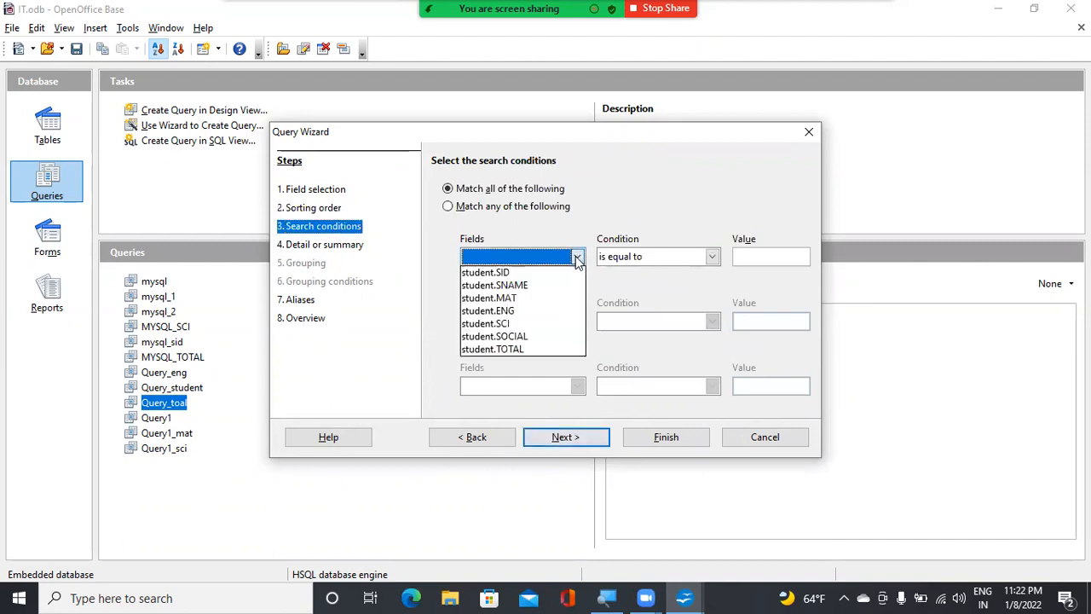
left_click(544, 331)
left_click(712, 259)
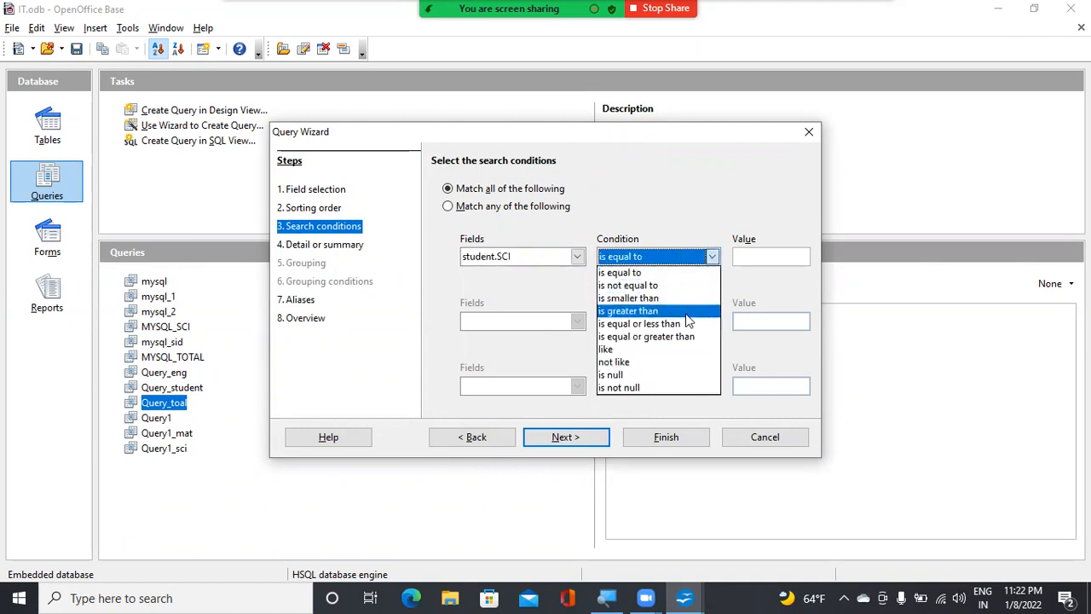
left_click(648, 311)
left_click(759, 261)
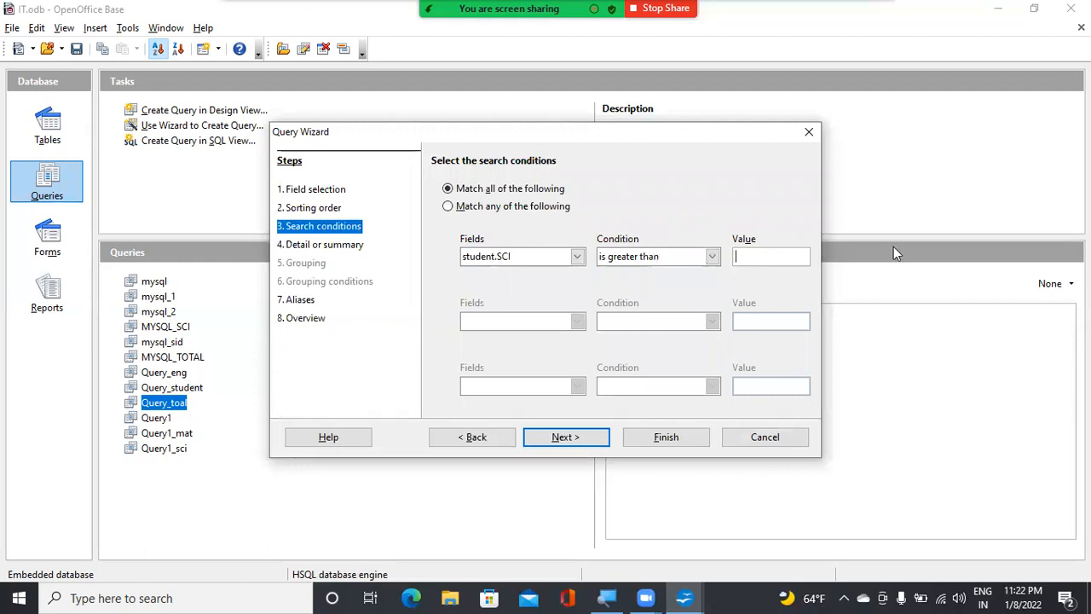
type("30")
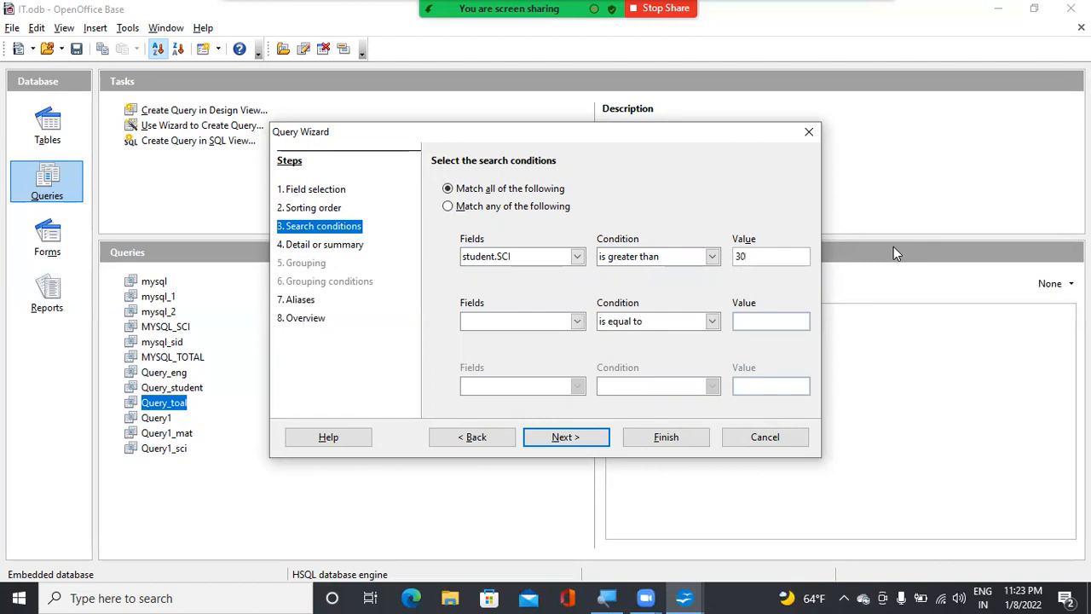
Keep the detailed query type, create the wizard query as Query_science and close its results window
left_click(570, 441)
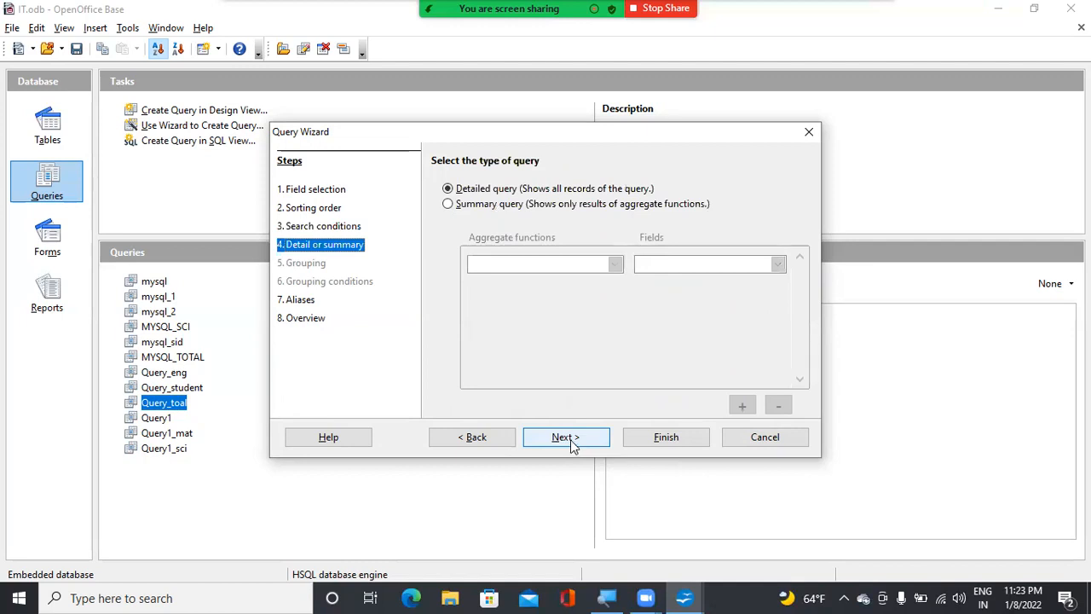
left_click(572, 446)
left_click(572, 442)
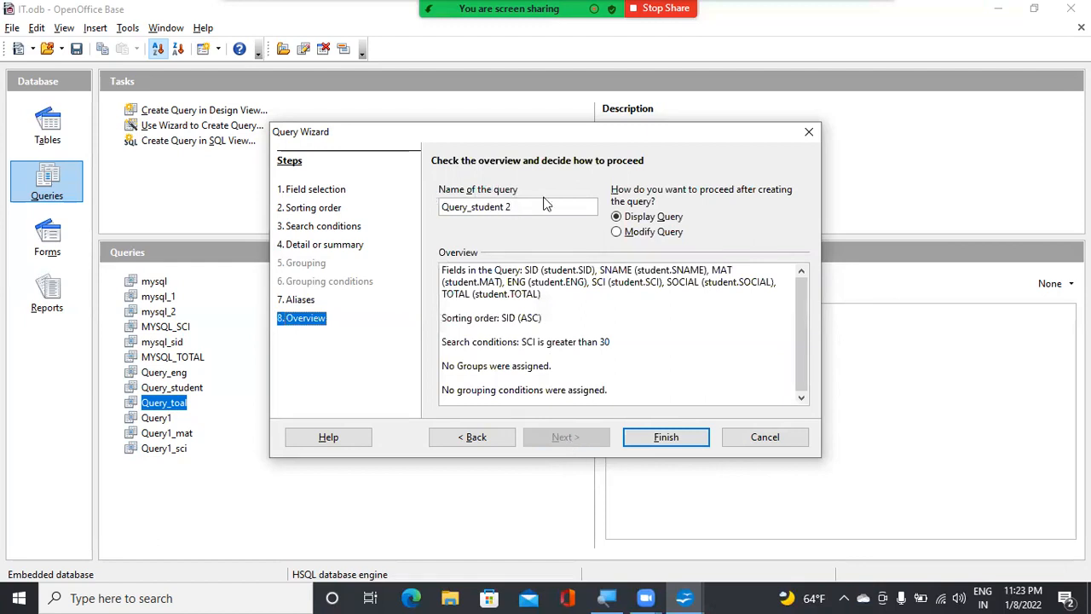
key("BackSpace")
key("BackSpace")
key("BackSpace")
key("BackSpace")
key("BackSpace")
key("BackSpace")
key("BackSpace")
key("BackSpace")
type("sc")
key("BackSpace")
key("BackSpace")
type("ciencce")
key("BackSpace")
key("BackSpace")
type("e")
left_click(663, 439)
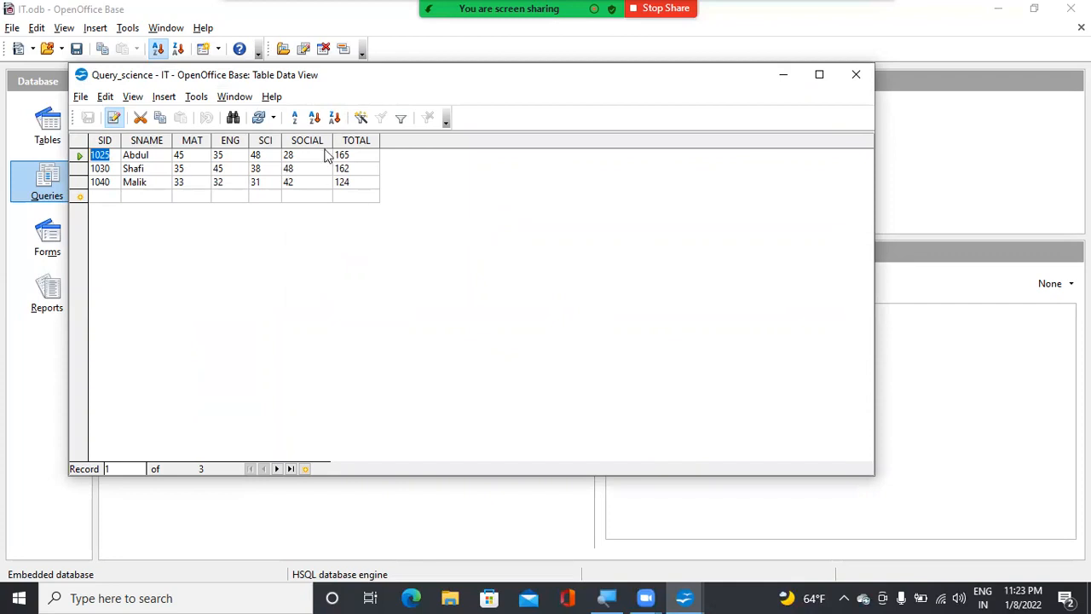
left_click(870, 77)
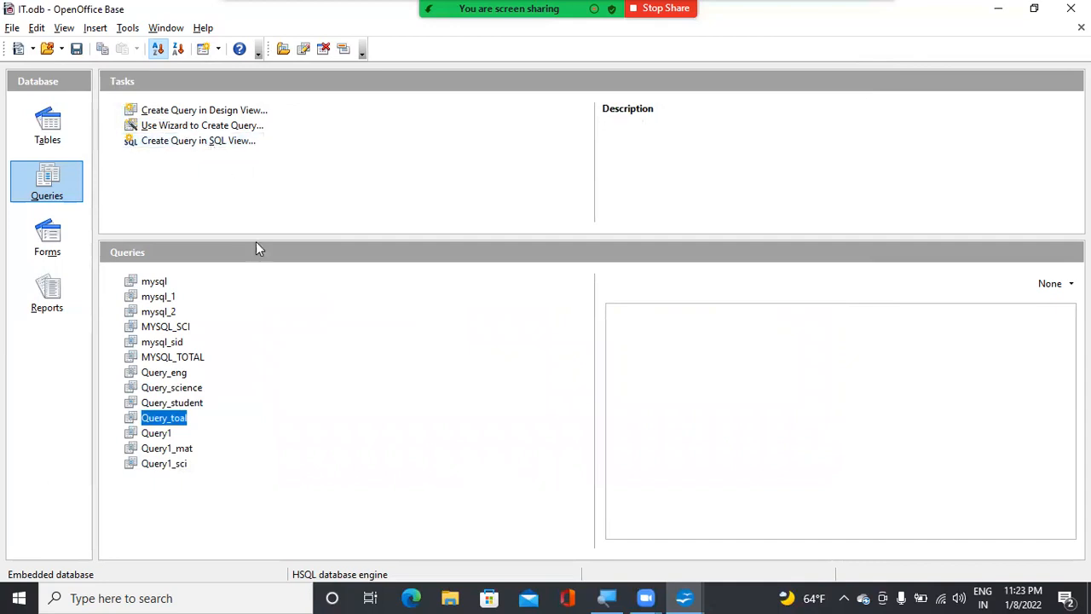
Start a query in SQL View, check the Parent and student table data, and return to the empty query
double_click(218, 143)
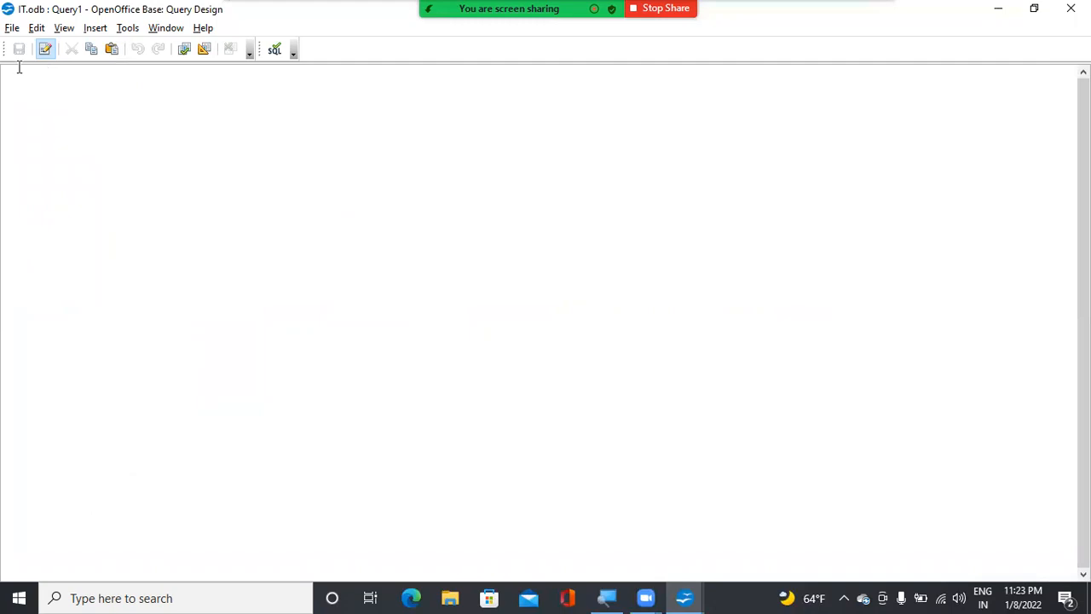
left_click(685, 598)
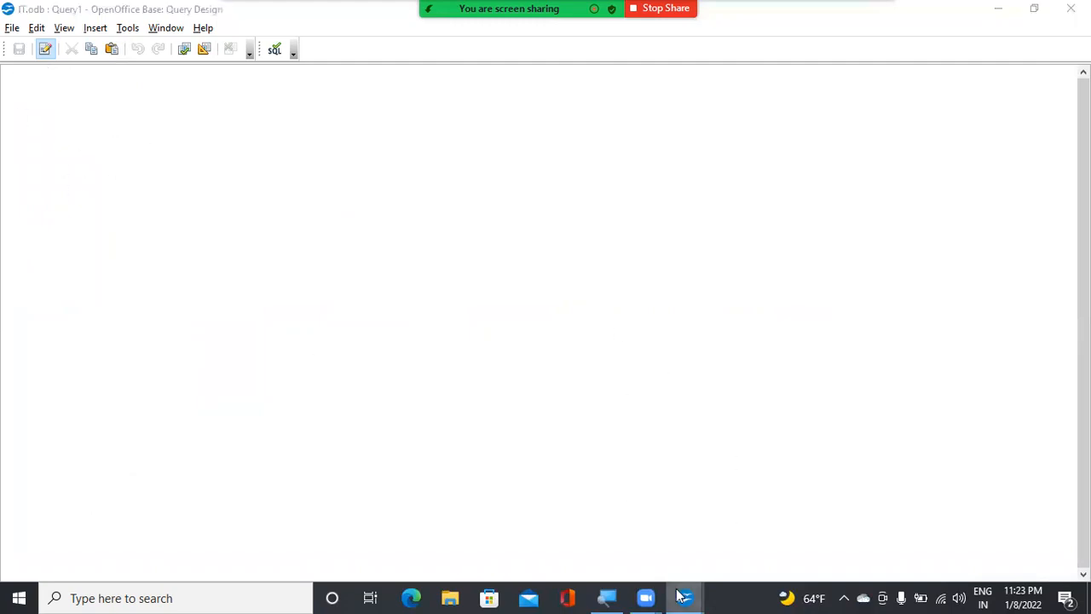
left_click(771, 540)
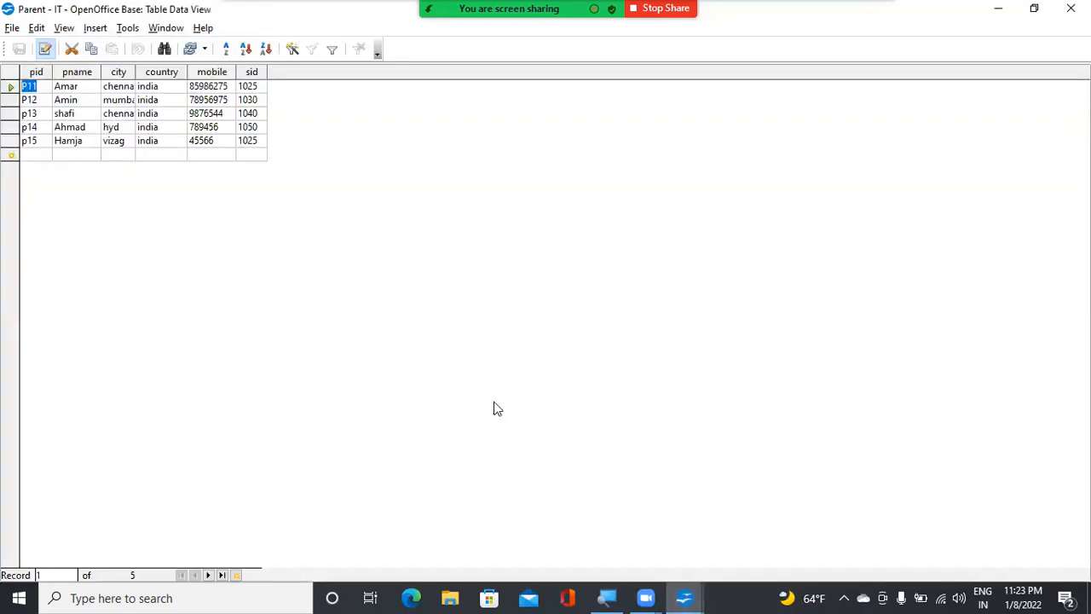
left_click(686, 597)
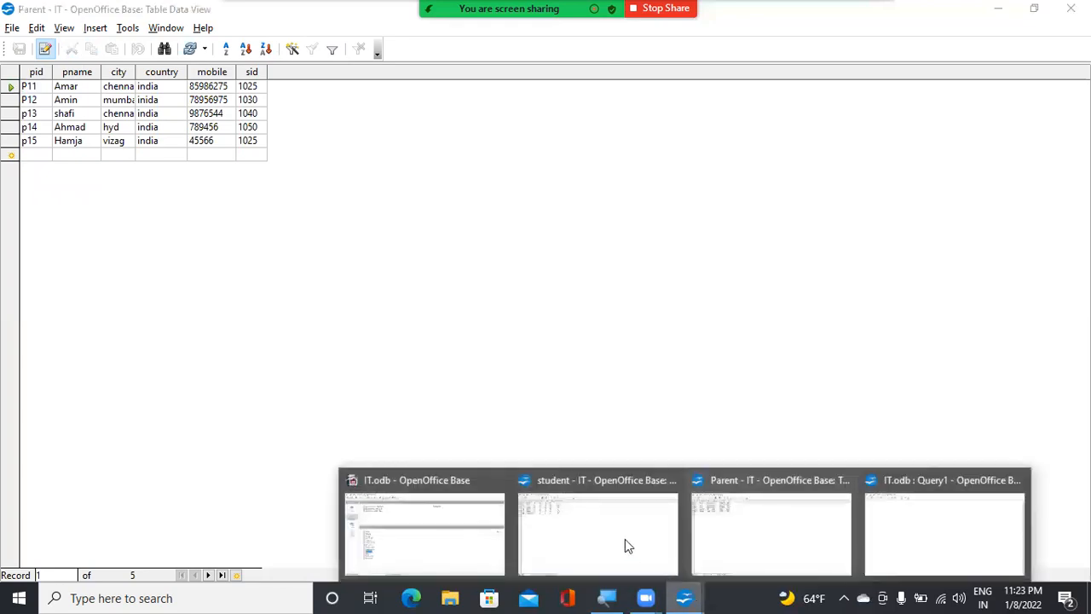
left_click(619, 532)
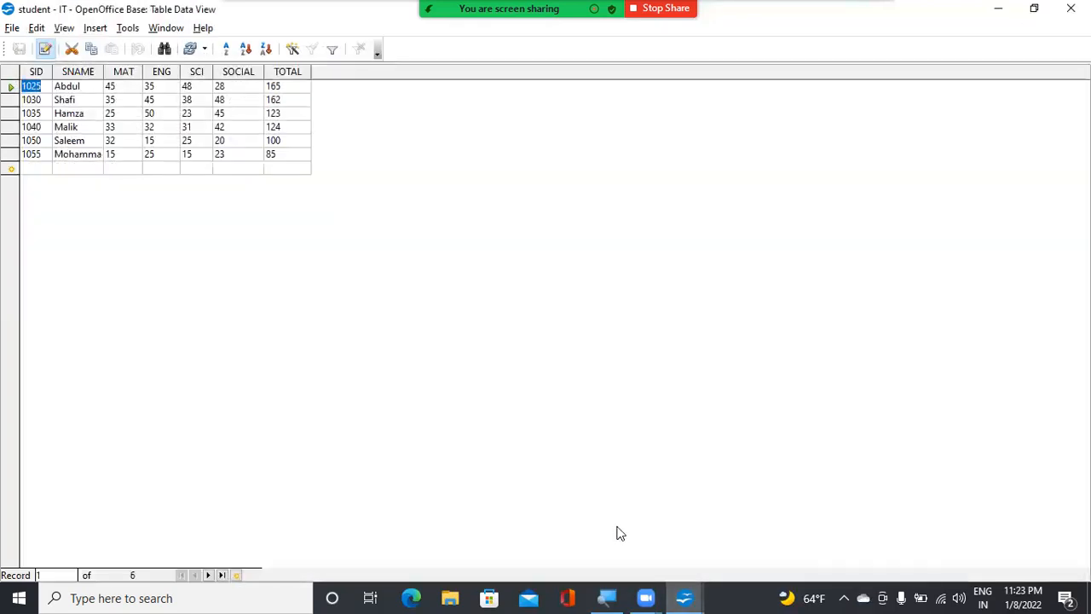
left_click(687, 597)
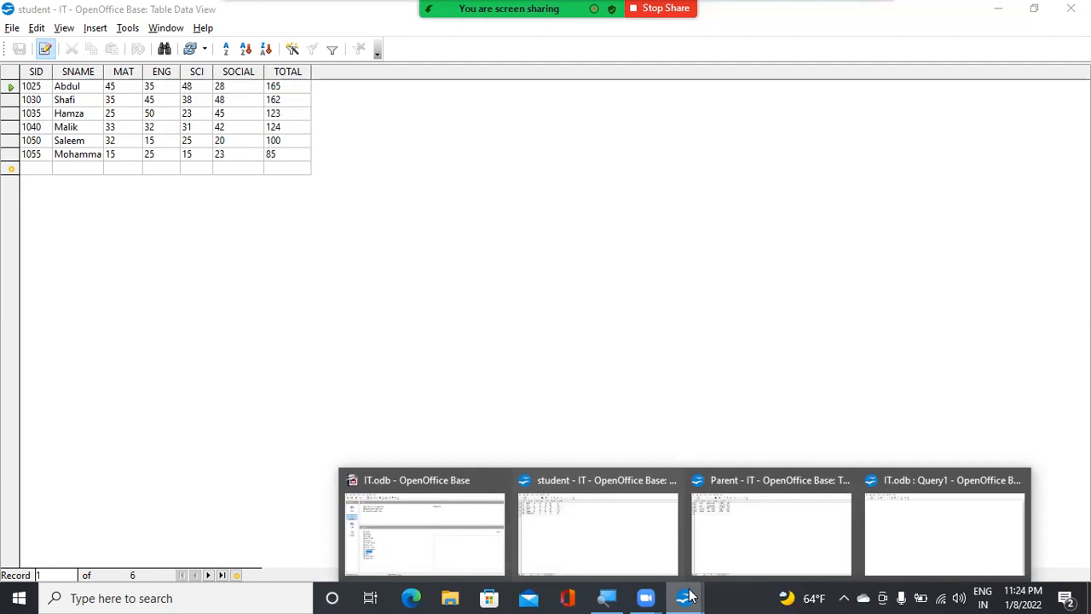
left_click(914, 536)
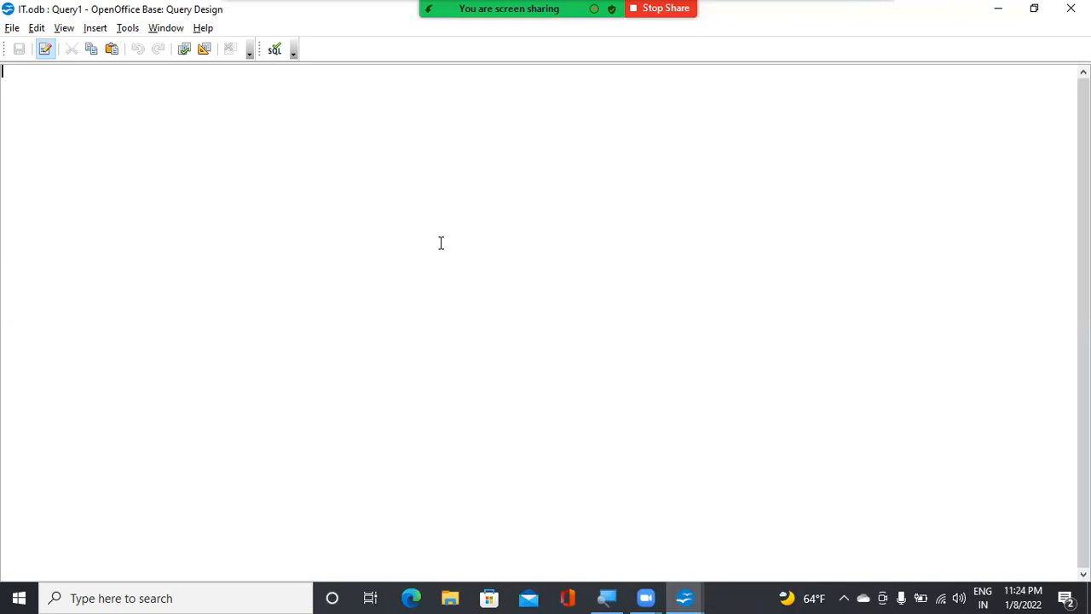
Begin the SQL statement with select * from student, leaving a comma for a second table
type("select *fr")
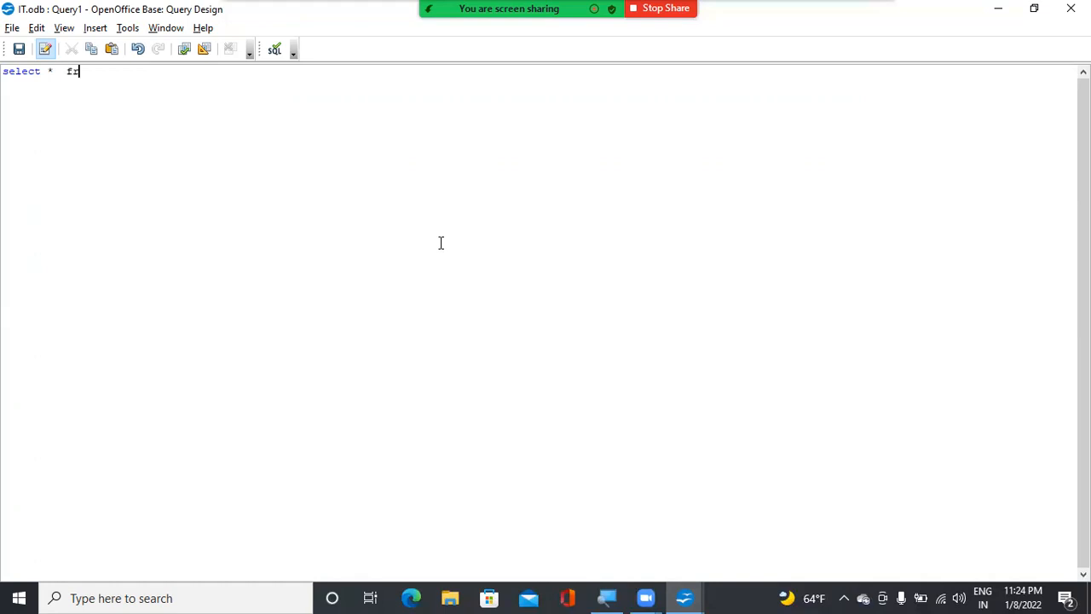
type("om student,")
Check the names of the student and Parent tables and add Parent as the second table in the from clause
left_click(695, 595)
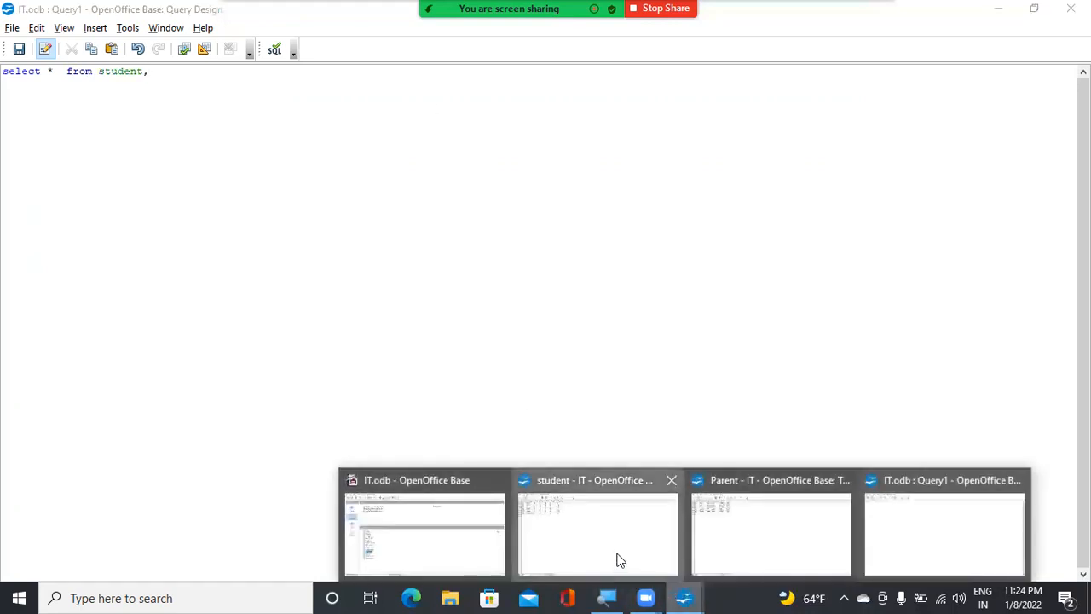
left_click(616, 557)
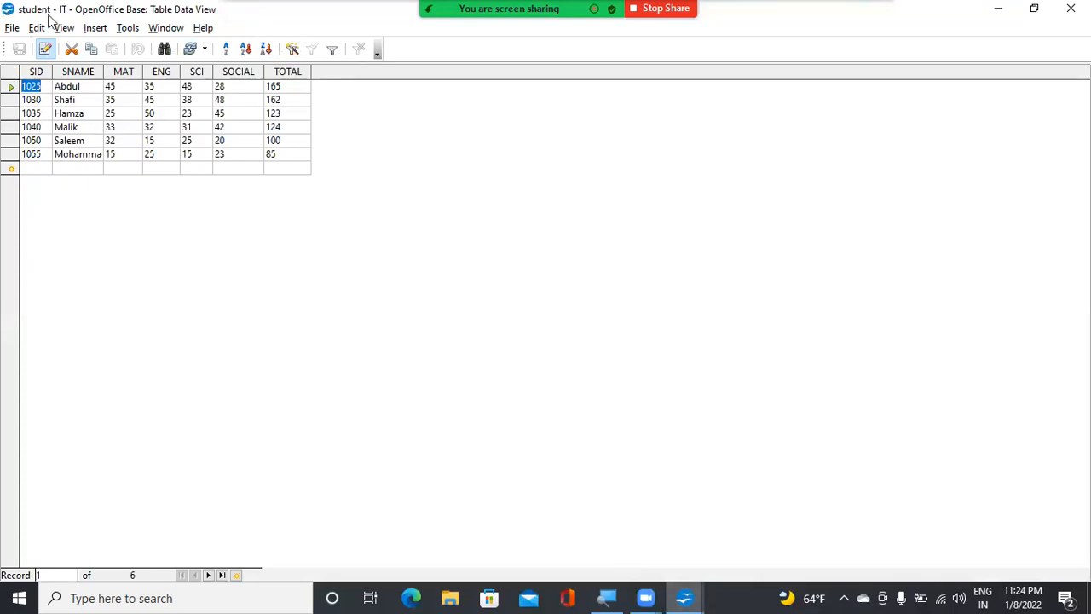
left_click(684, 597)
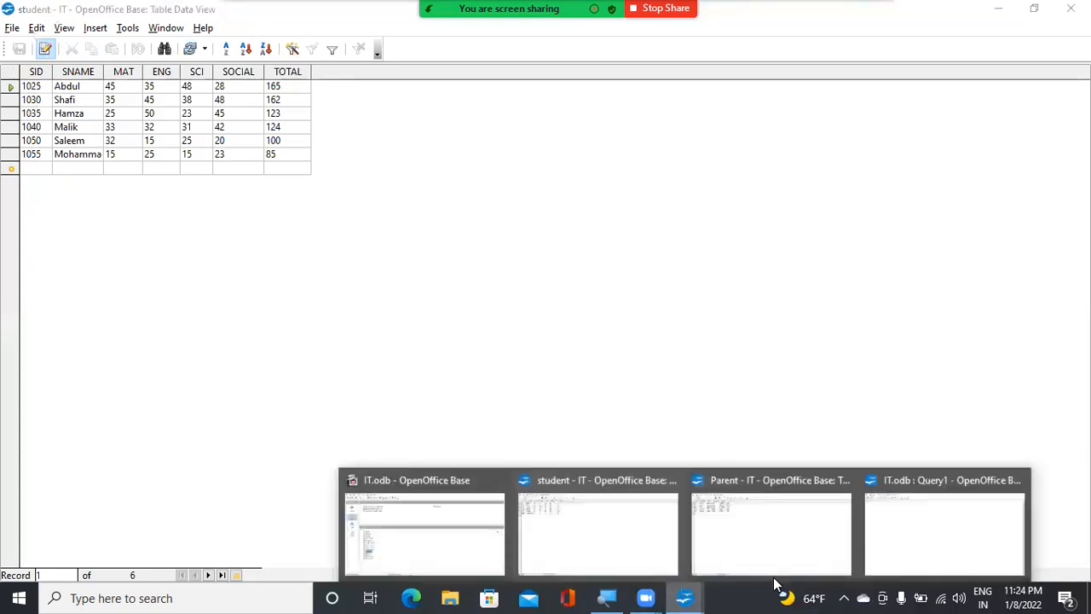
left_click(908, 541)
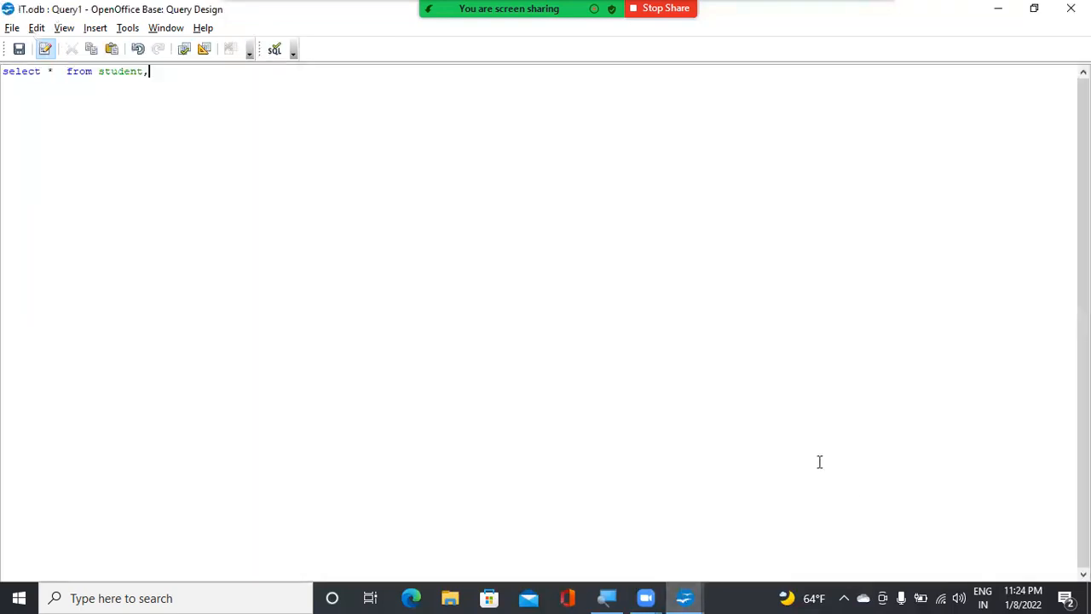
left_click(686, 597)
left_click(723, 516)
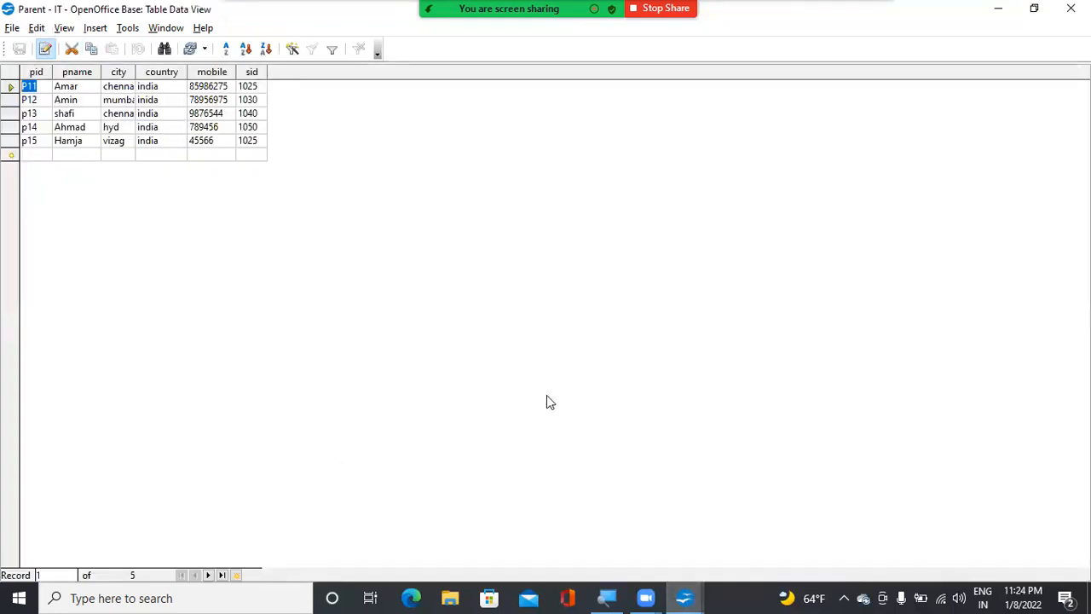
left_click(684, 598)
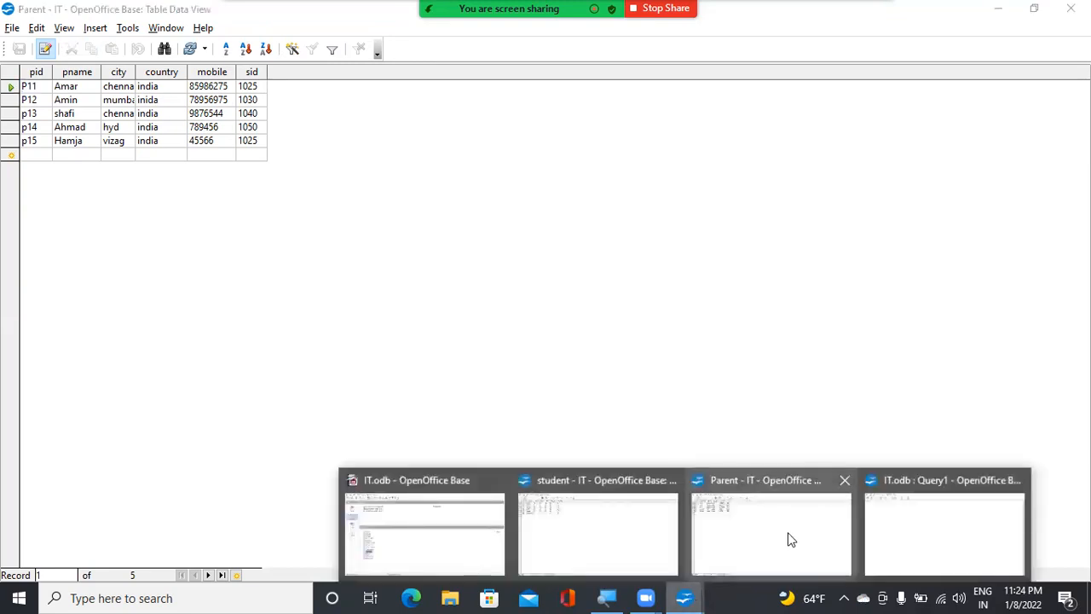
left_click(886, 539)
type("Parent")
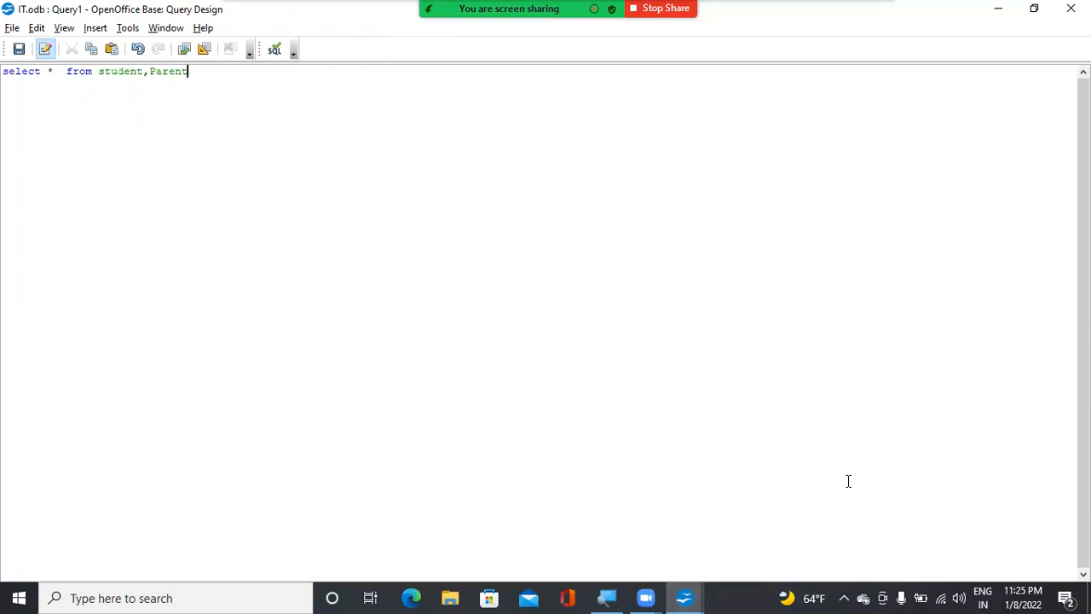
Run the query and look through the combined student and Parent rows
left_click(185, 51)
scroll(192, 170, "down", 6)
scroll(187, 166, "up", 6)
scroll(80, 133, "down", 6)
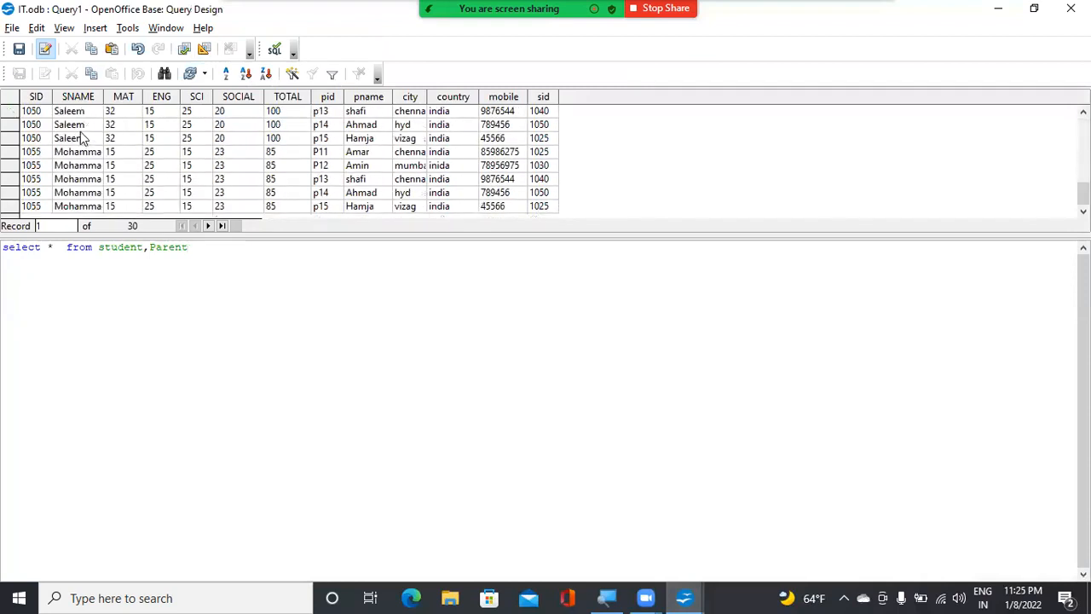
scroll(162, 151, "up", 6)
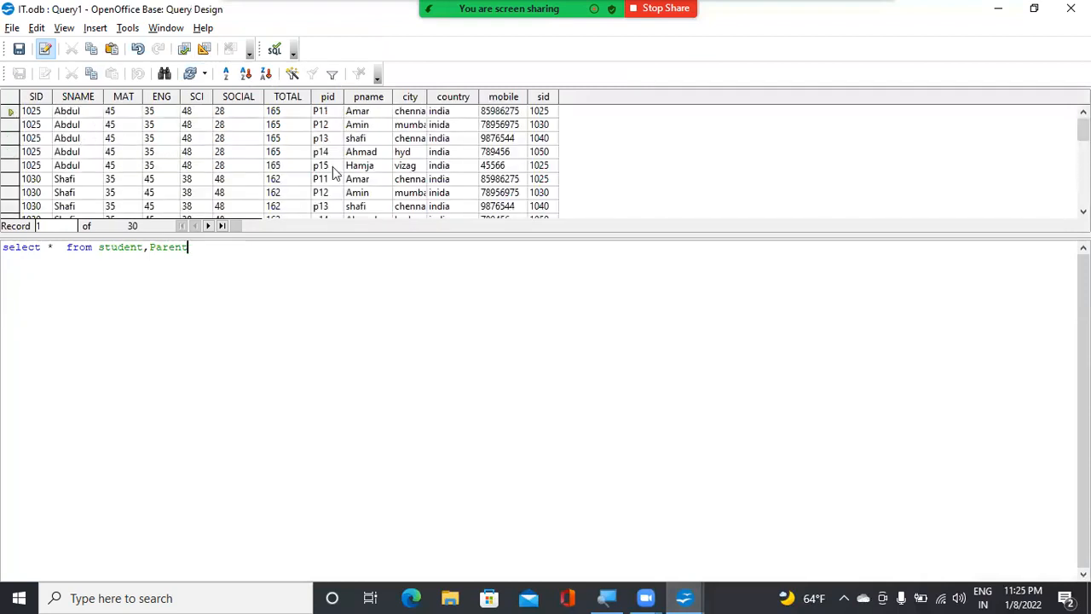
Add the join condition where SID=sid to the SQL statement and run the query again
type("where")
key("BackSpace")
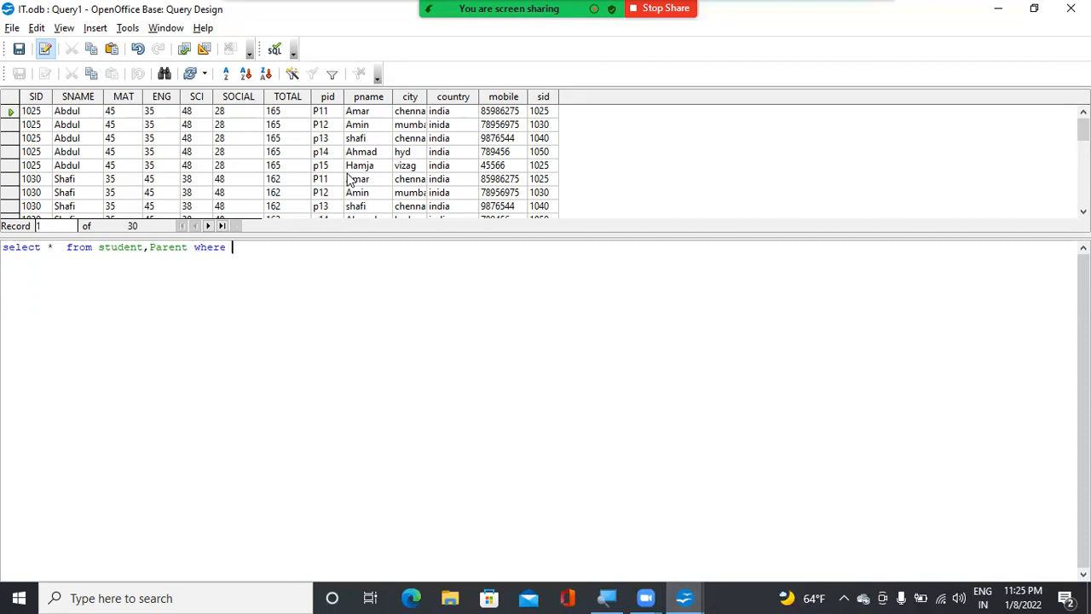
type("SI")
type("S")
key("BackSpace")
type("sis")
left_click(185, 49)
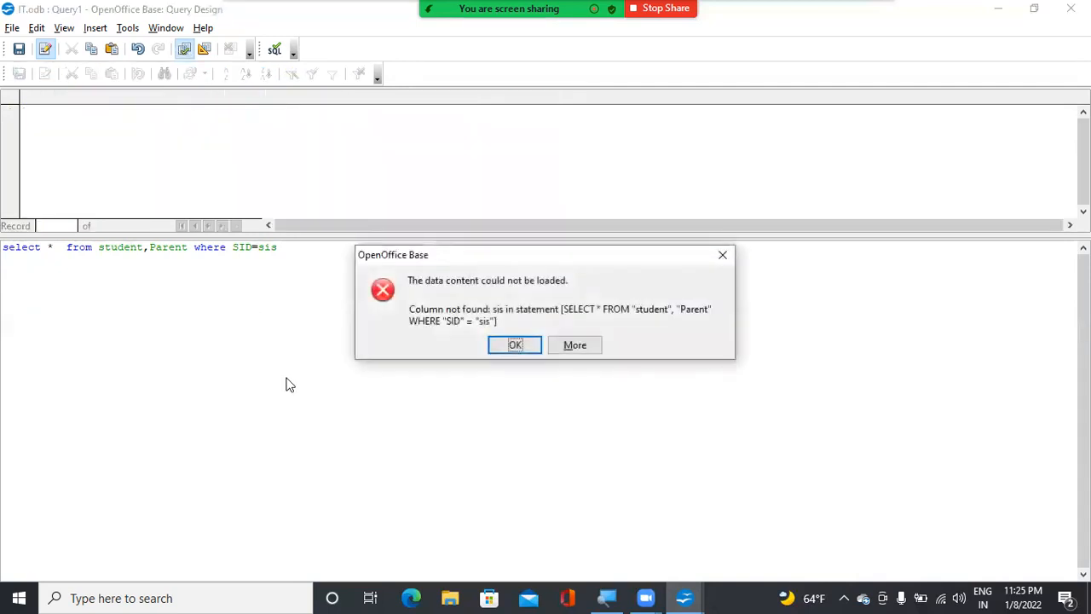
left_click(515, 346)
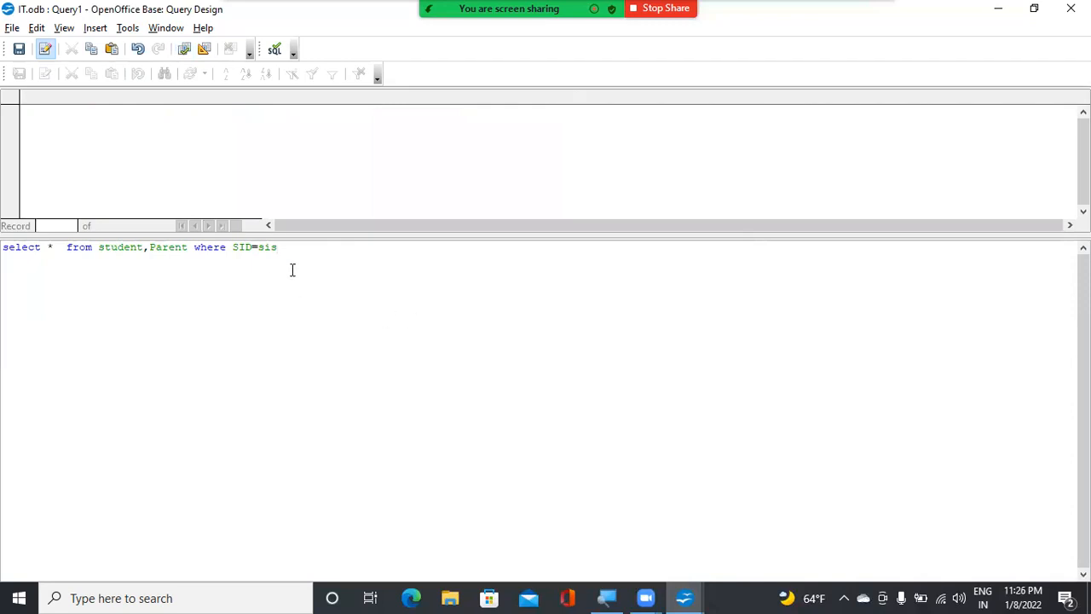
type("d")
left_click(182, 51)
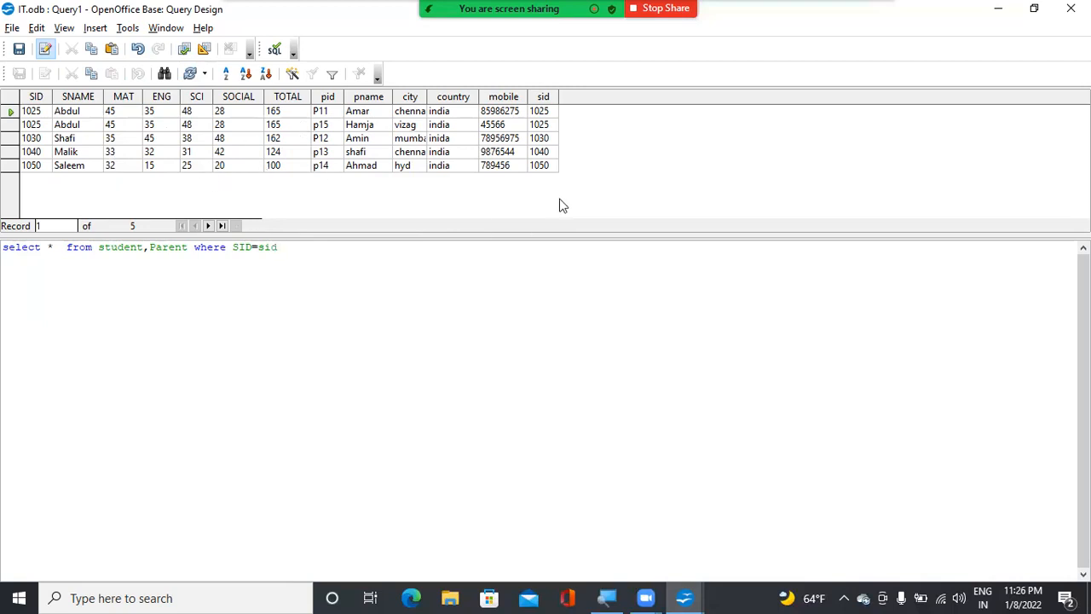
Extend the where clause with and SOCIAL>30 and rerun the query
type("and")
key("BackSpace")
type("SOCIAL>30")
left_click(190, 51)
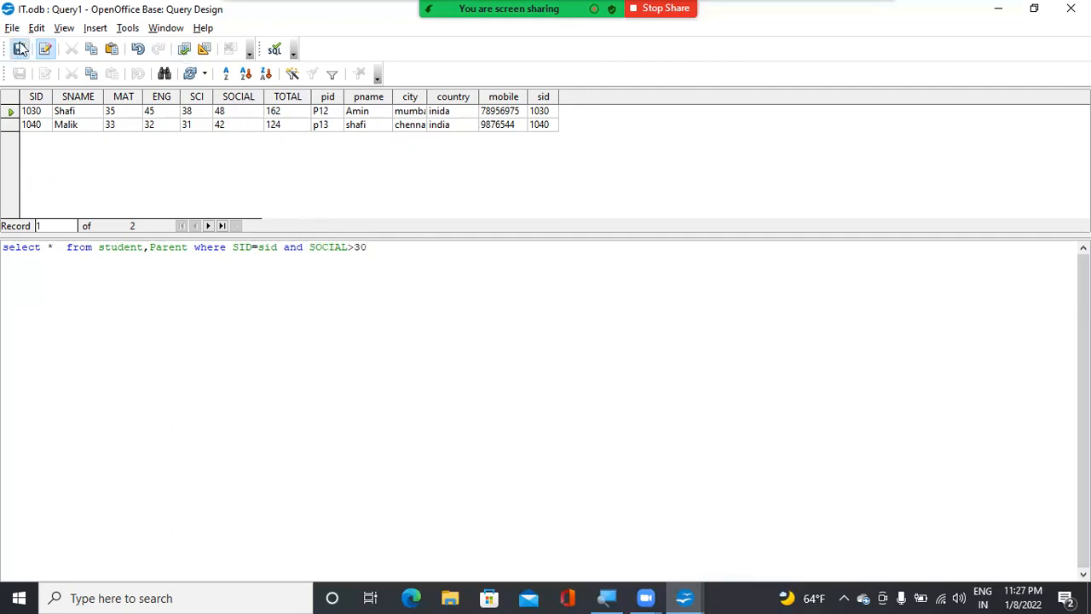
Save the SQL query as Query2_social and close its design window
left_click(18, 51)
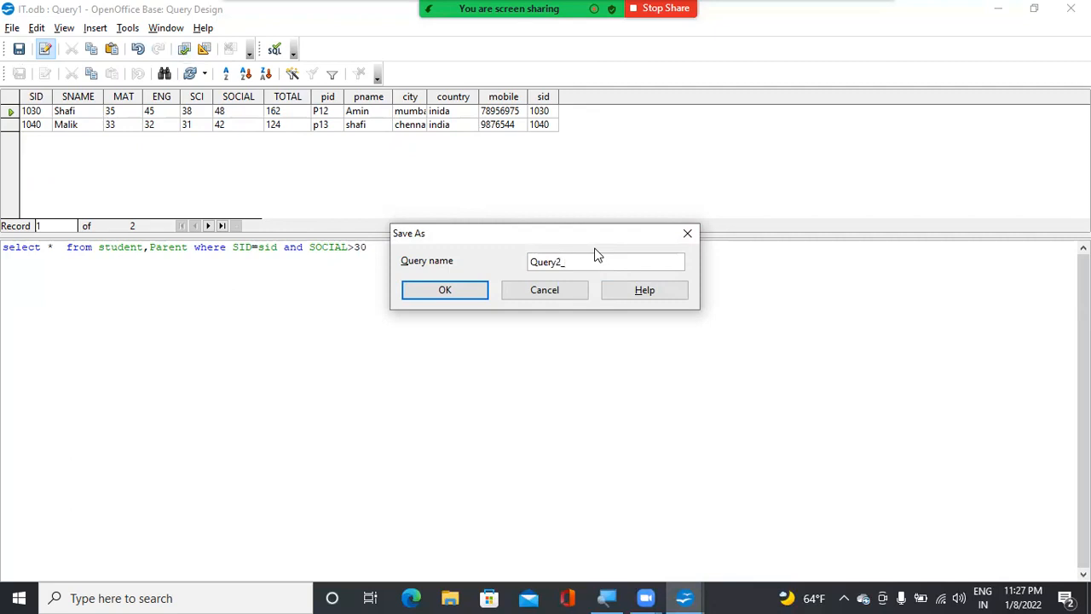
type("_social")
left_click(456, 293)
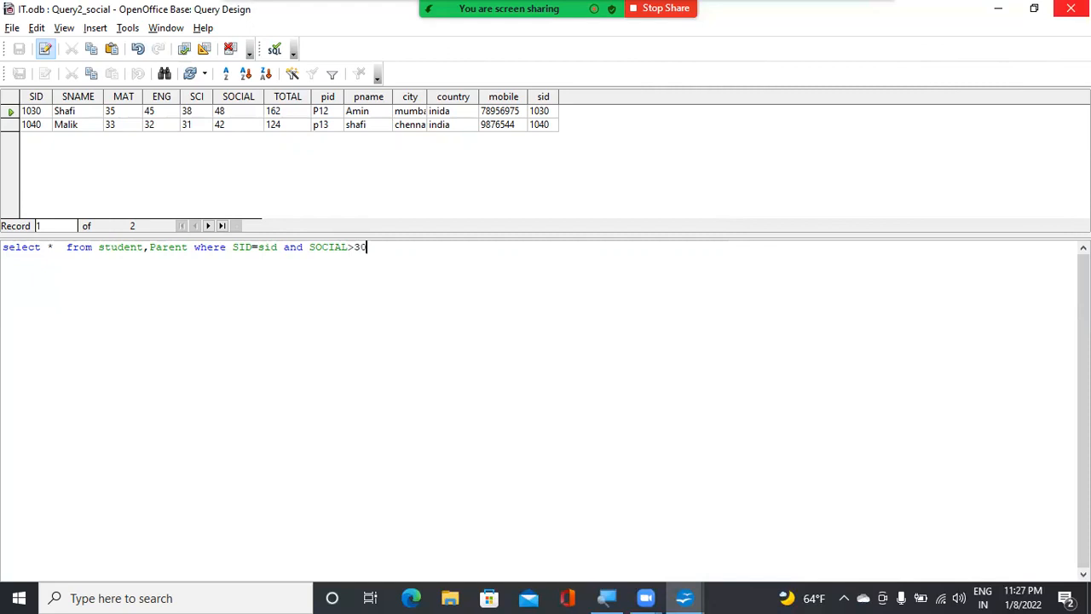
left_click(1070, 8)
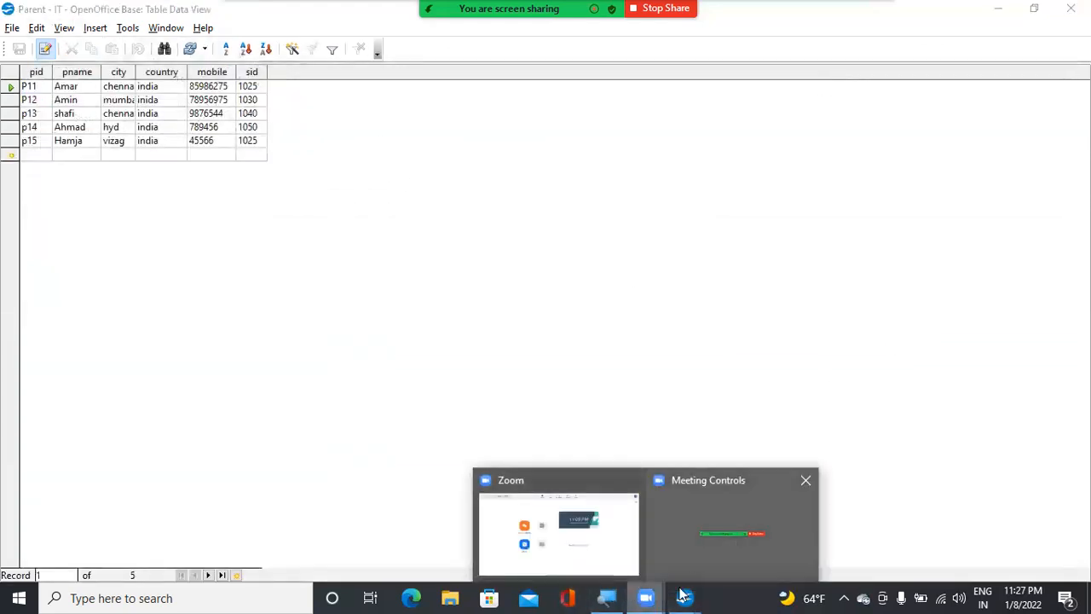
Start another query in SQL View from the IT database and bring up the student table's data for reference
mouse_move(687, 595)
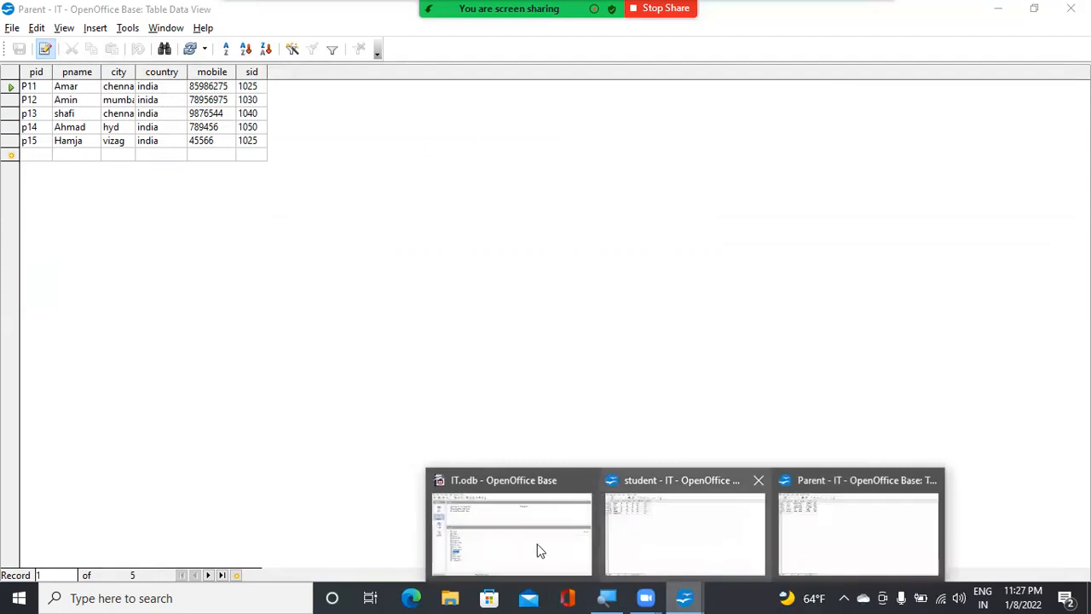
left_click(525, 551)
left_click(216, 143)
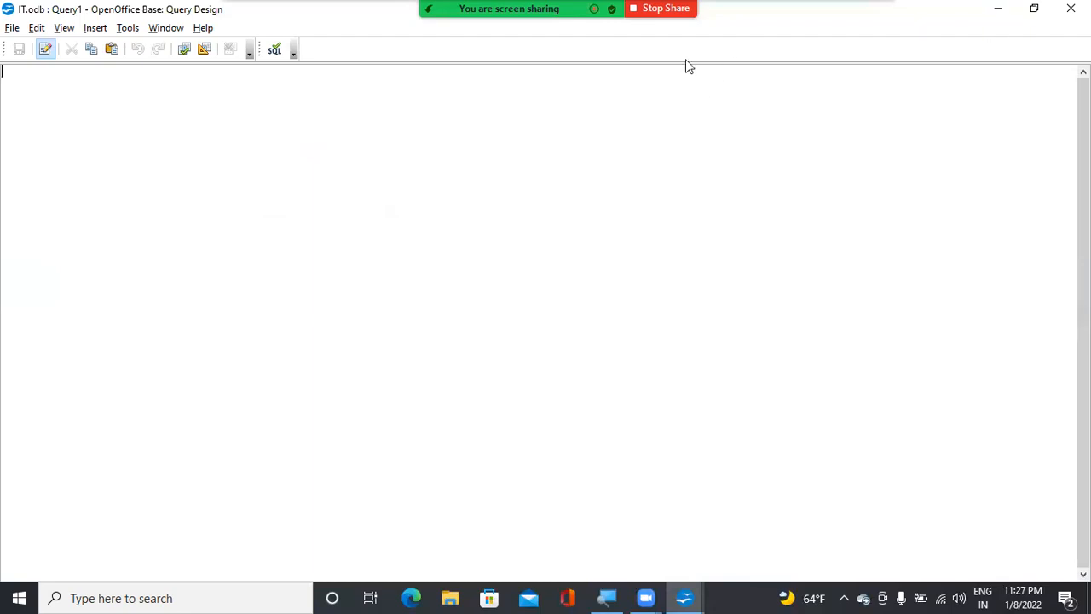
mouse_move(685, 598)
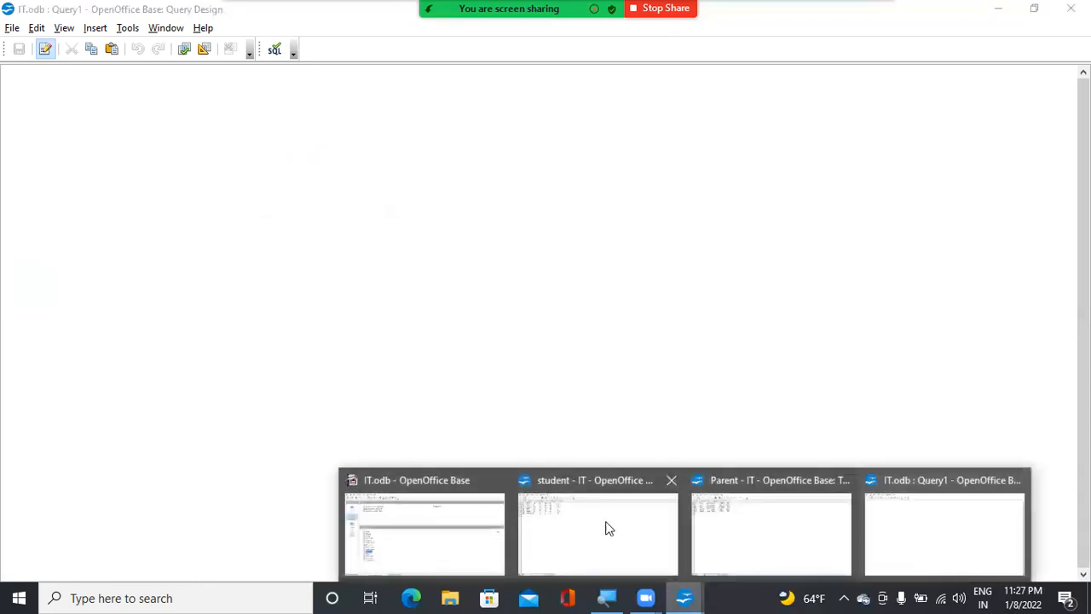
left_click(572, 521)
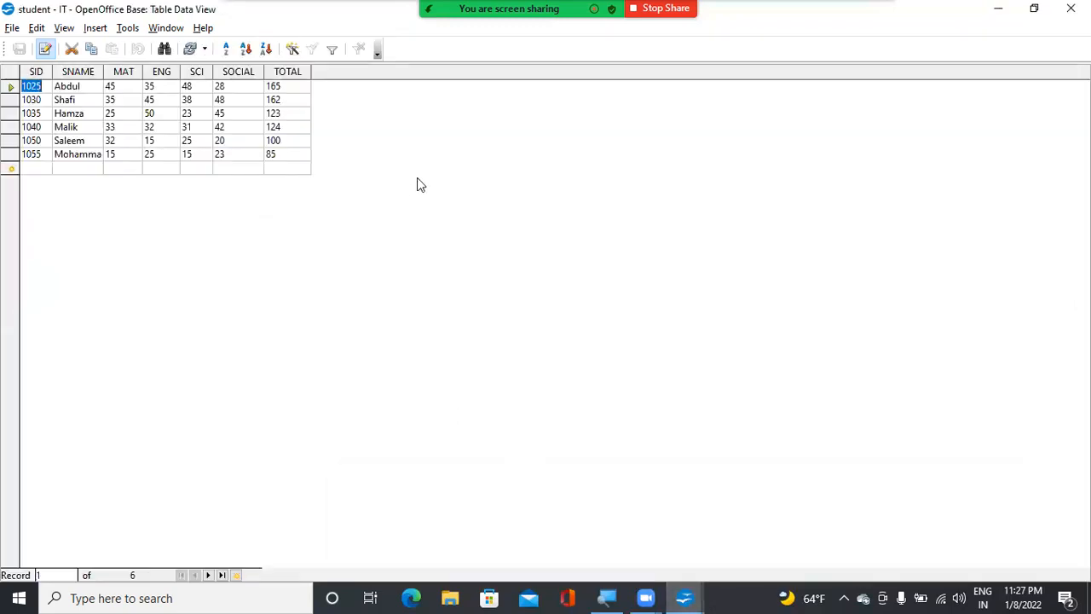